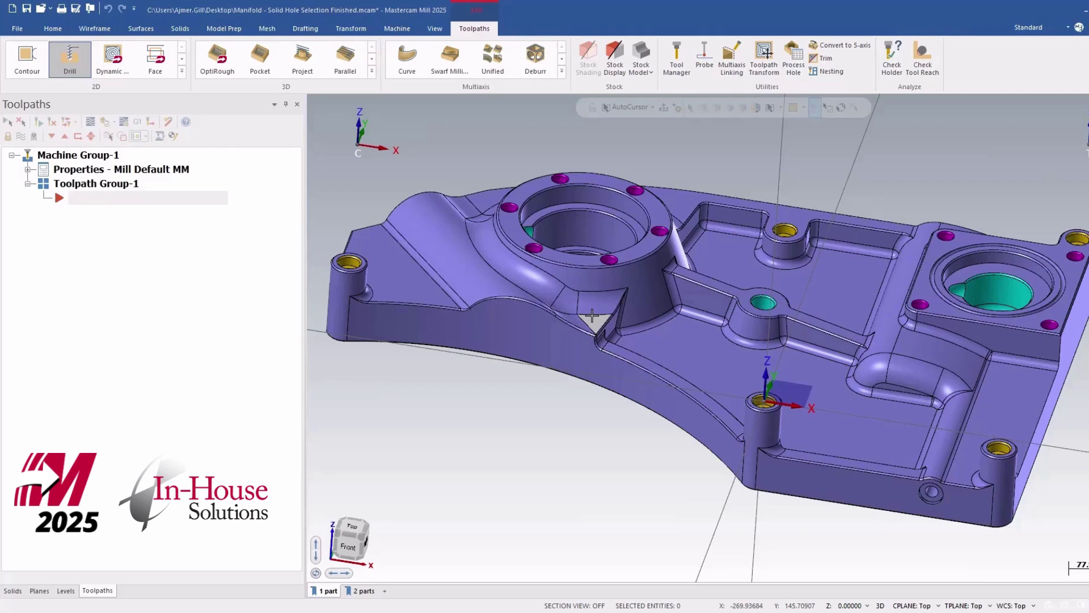
middle_click_drag(476, 393, 465, 389)
scroll(465, 381, "down", 1)
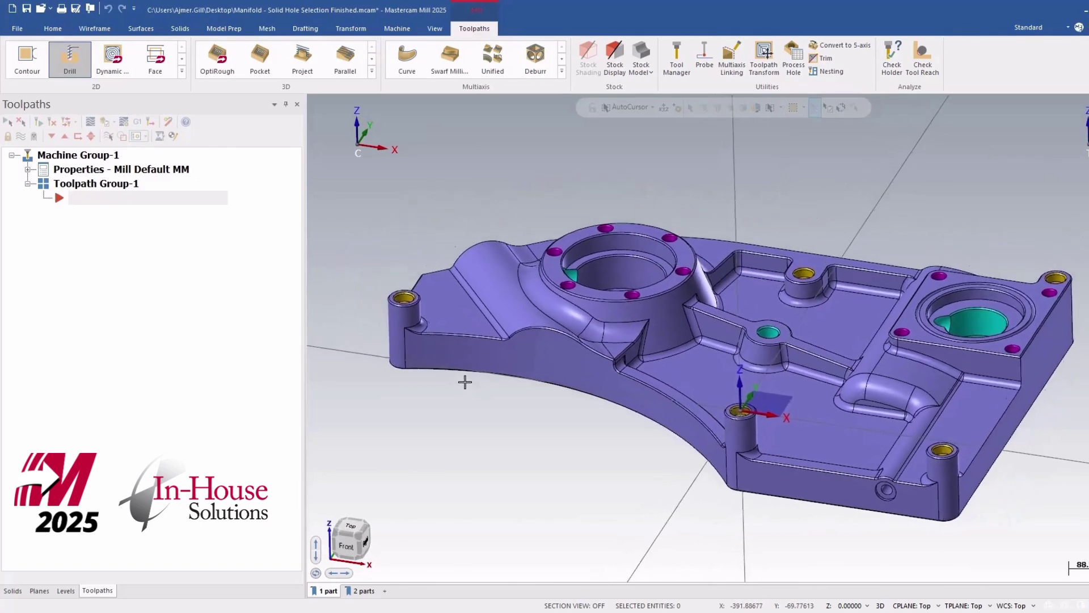
scroll(464, 382, "down", 1)
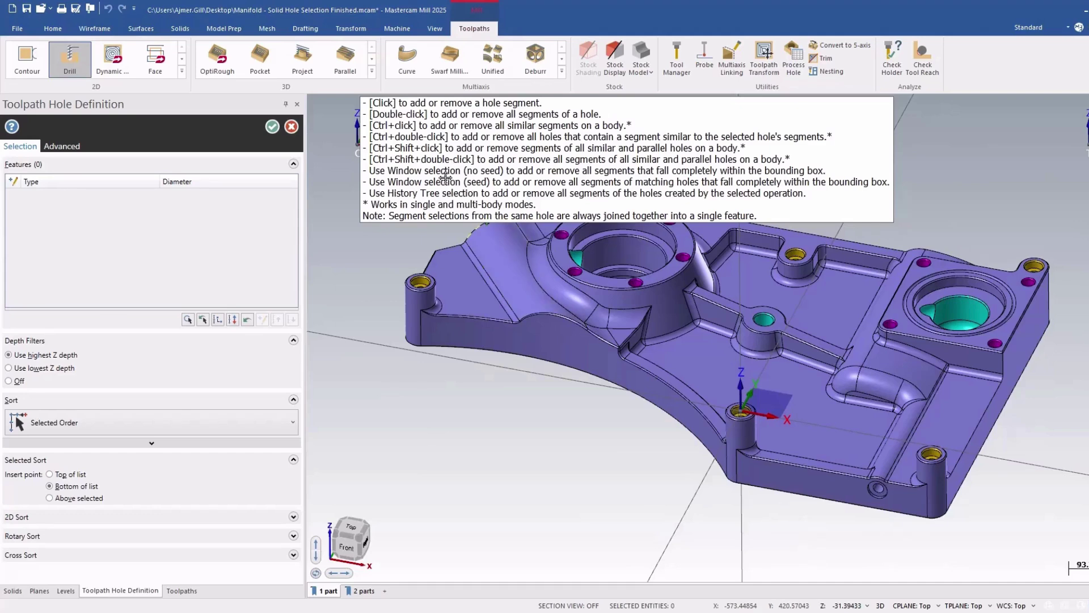
key("Escape")
left_click(640, 338)
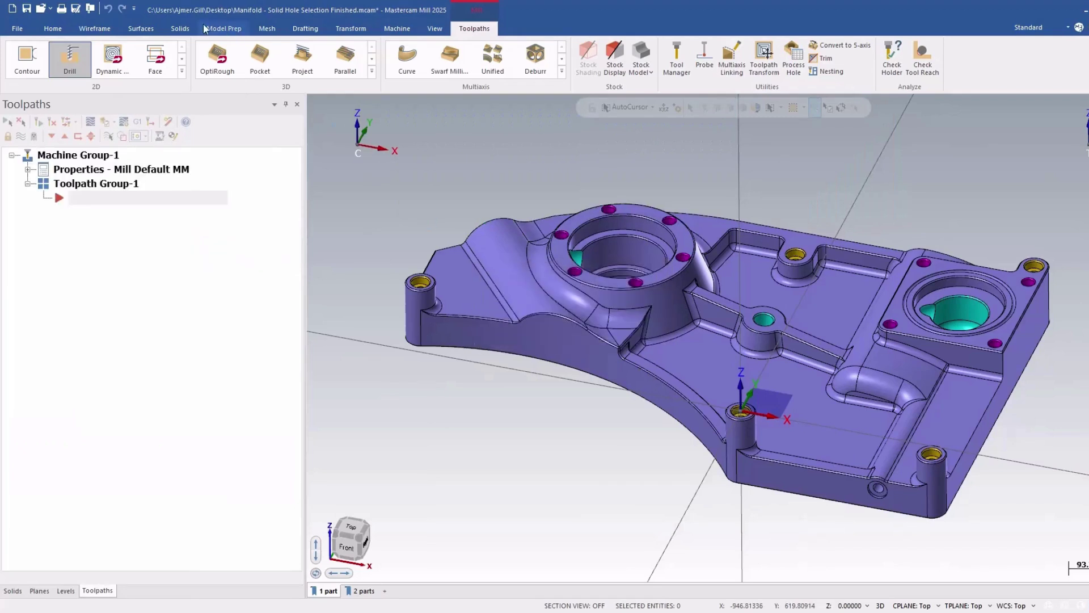
Step: Examine the operation history of the solid bodies in the Solids manager
left_click(224, 28)
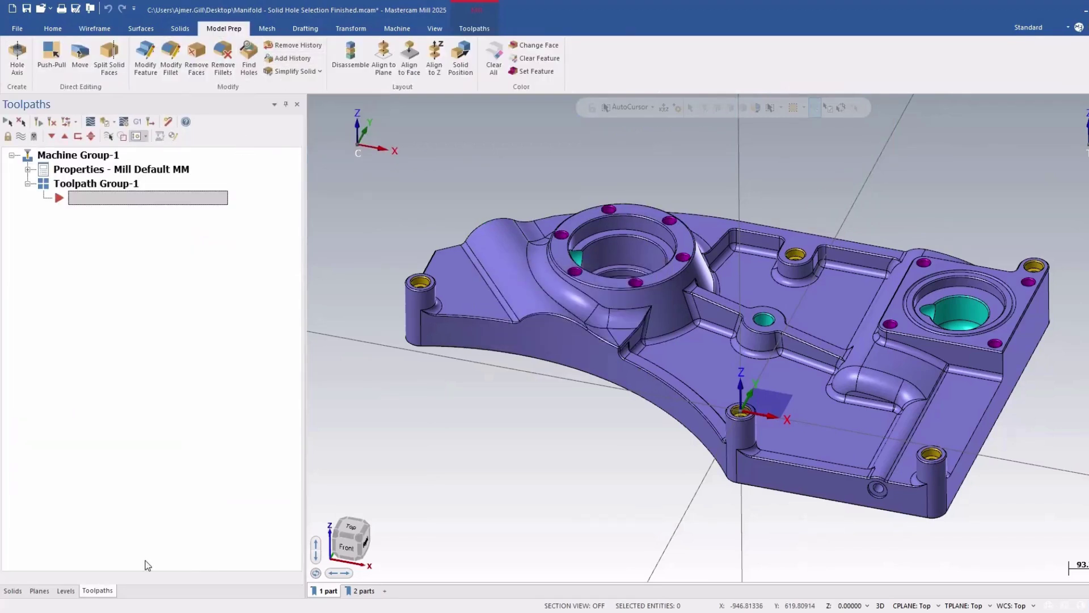
left_click(13, 590)
left_click(25, 143)
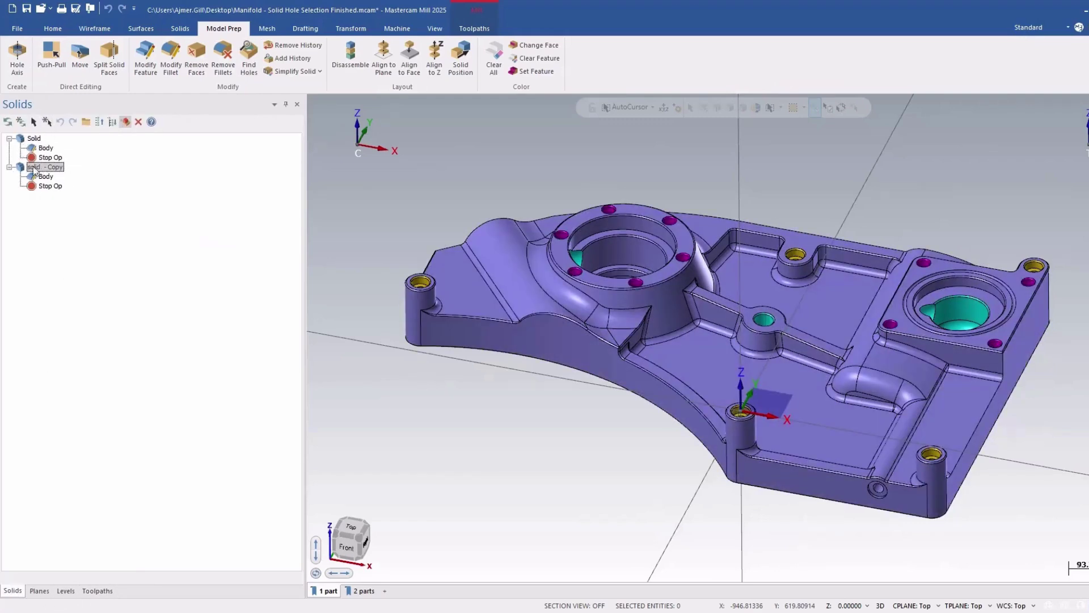
left_click(98, 591)
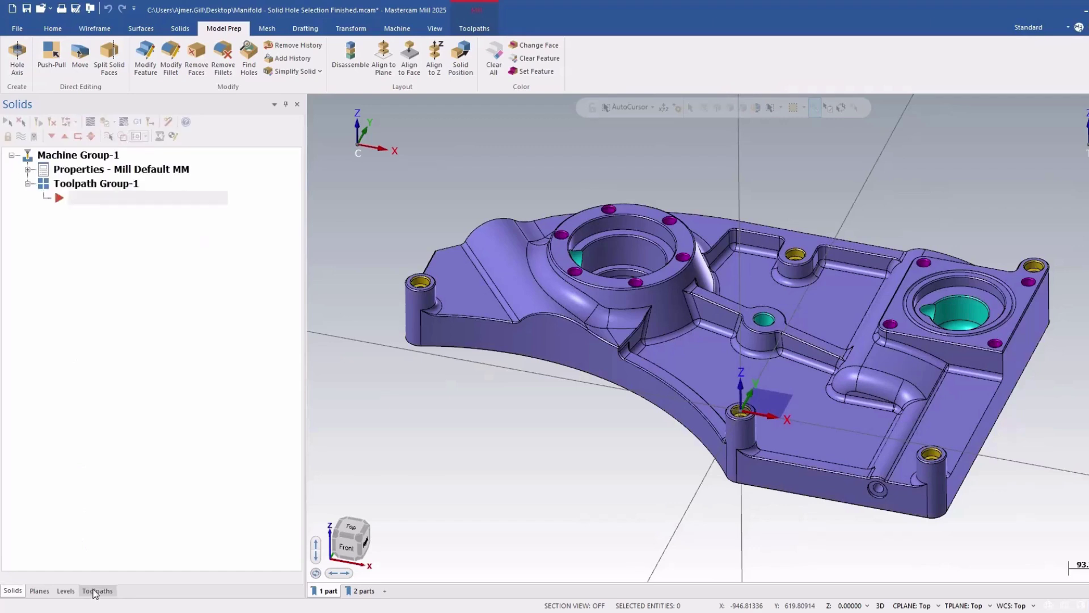
Step: Start a Drill toolpath and add the 30 mm counterbore segment of the manifold's far-left corner boss hole
left_click(474, 28)
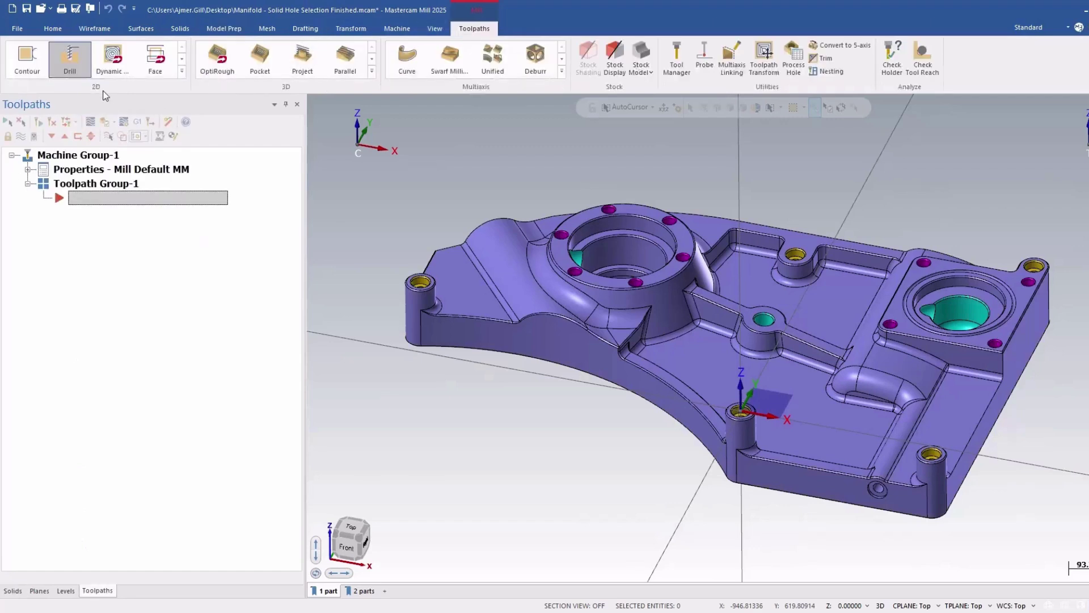
left_click(70, 59)
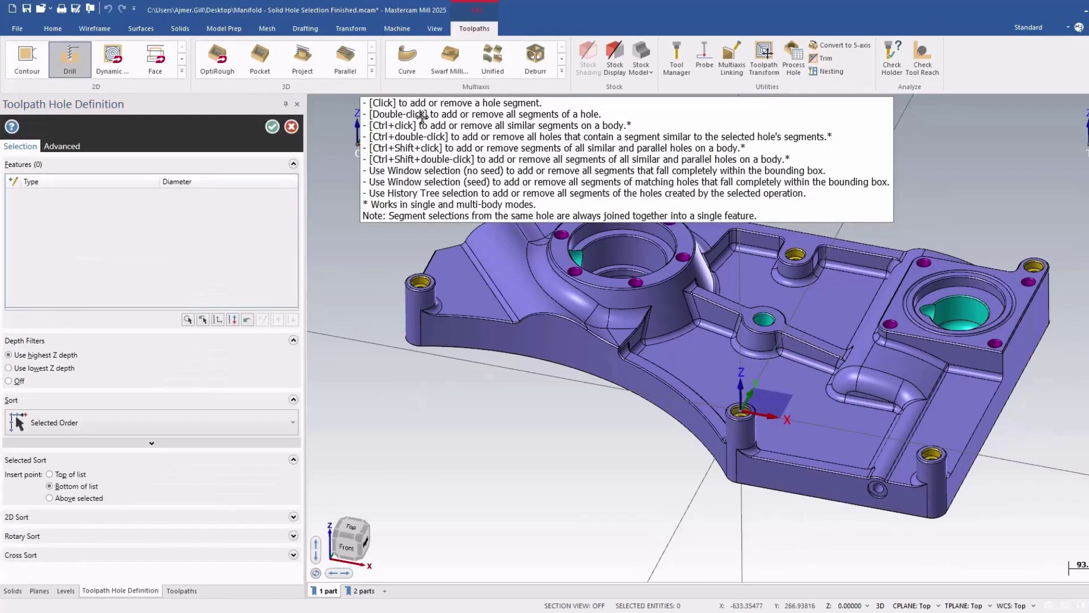
scroll(392, 222, "up", 8)
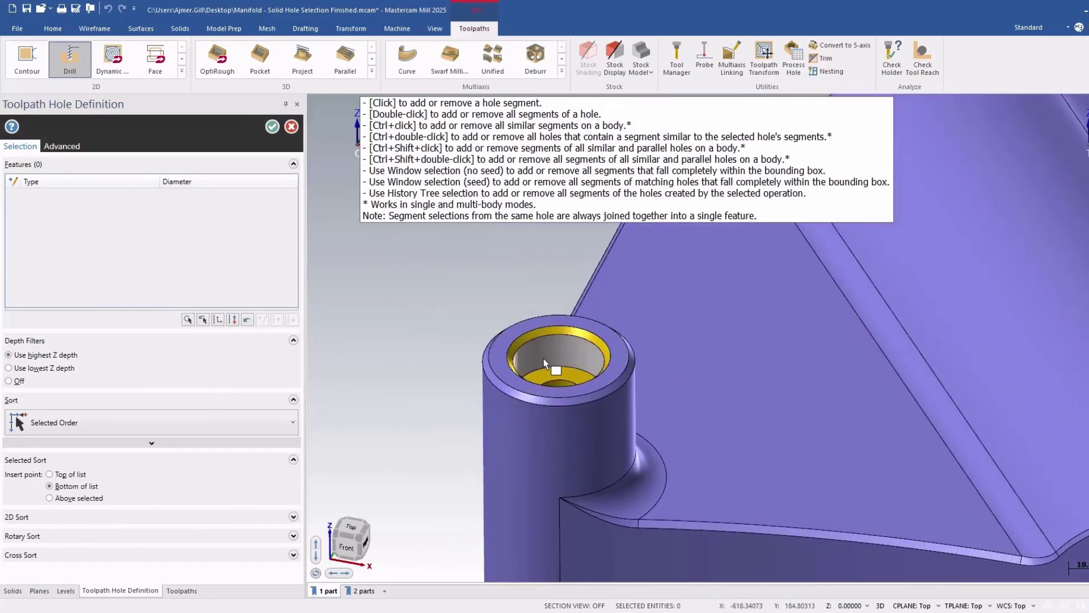
left_click(543, 359)
scroll(429, 282, "down", 3)
scroll(429, 283, "down", 2)
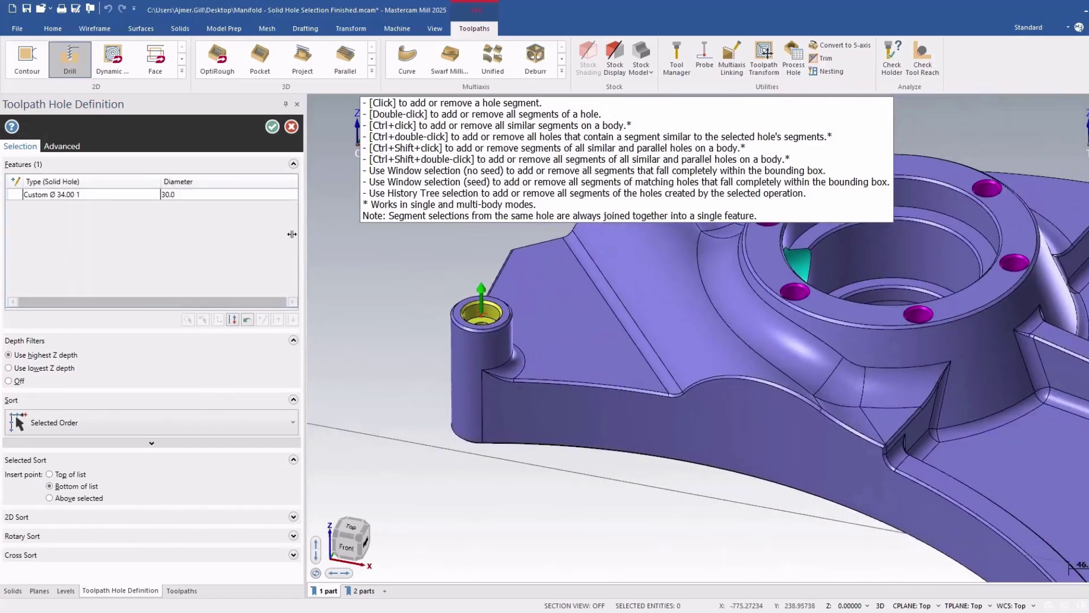
scroll(415, 488, "down", 3)
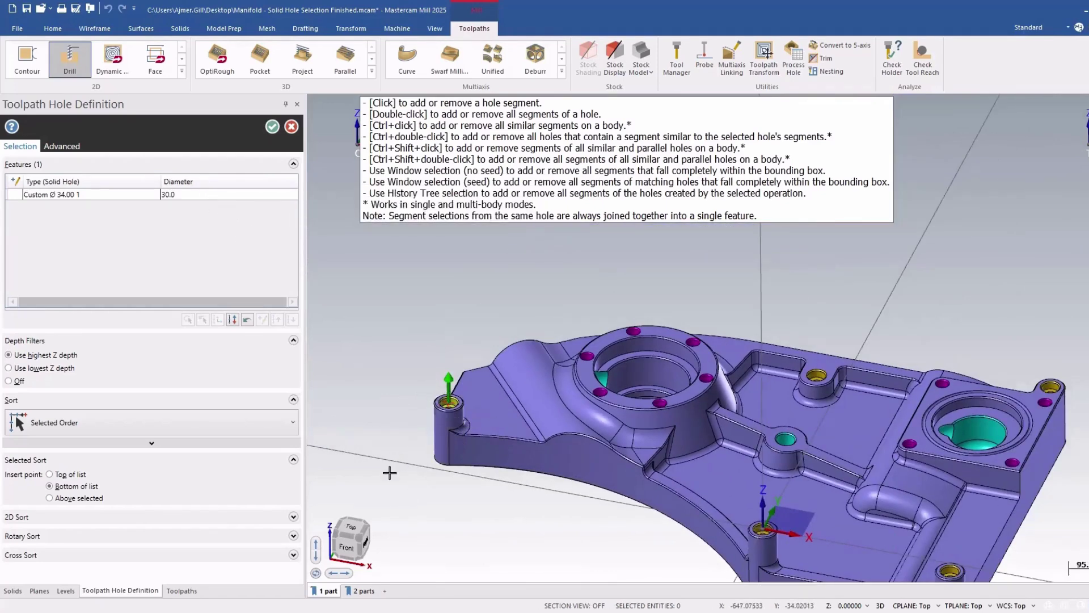
scroll(407, 363, "down", 1)
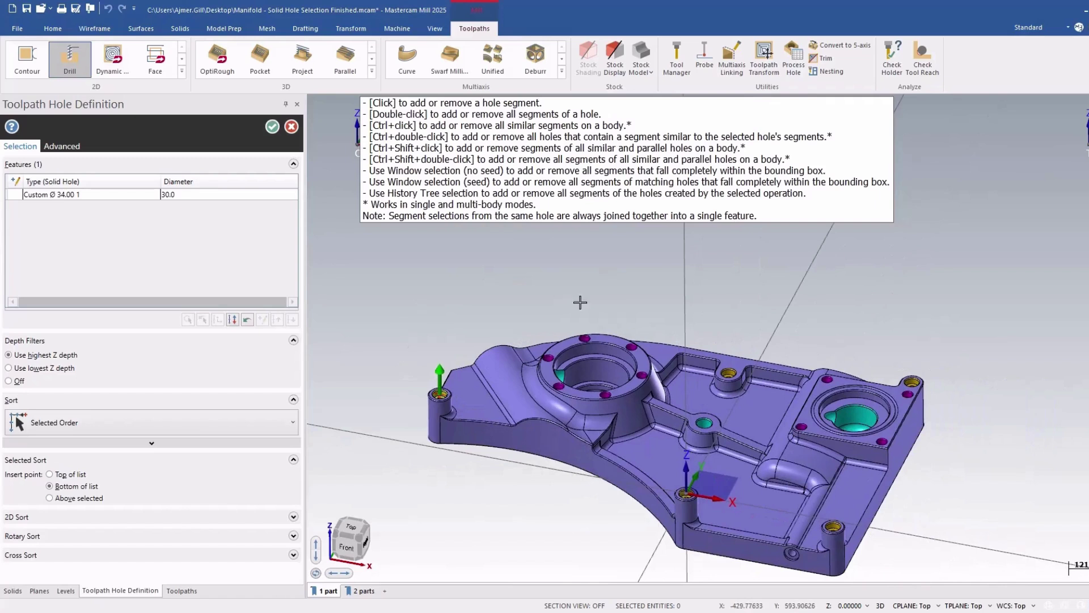
Step: Window-select the matching holes on the first part and those on the second part in the 2 parts view
left_click_drag(600, 255, 943, 575)
scroll(524, 261, "down", 2)
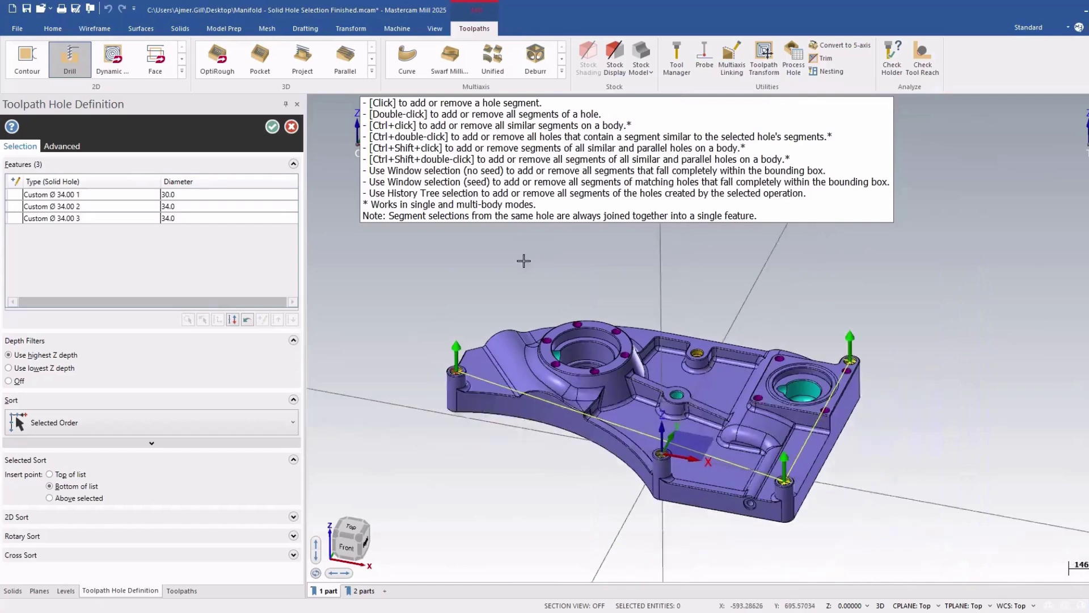
left_click(363, 591)
left_click_drag(708, 238, 801, 547)
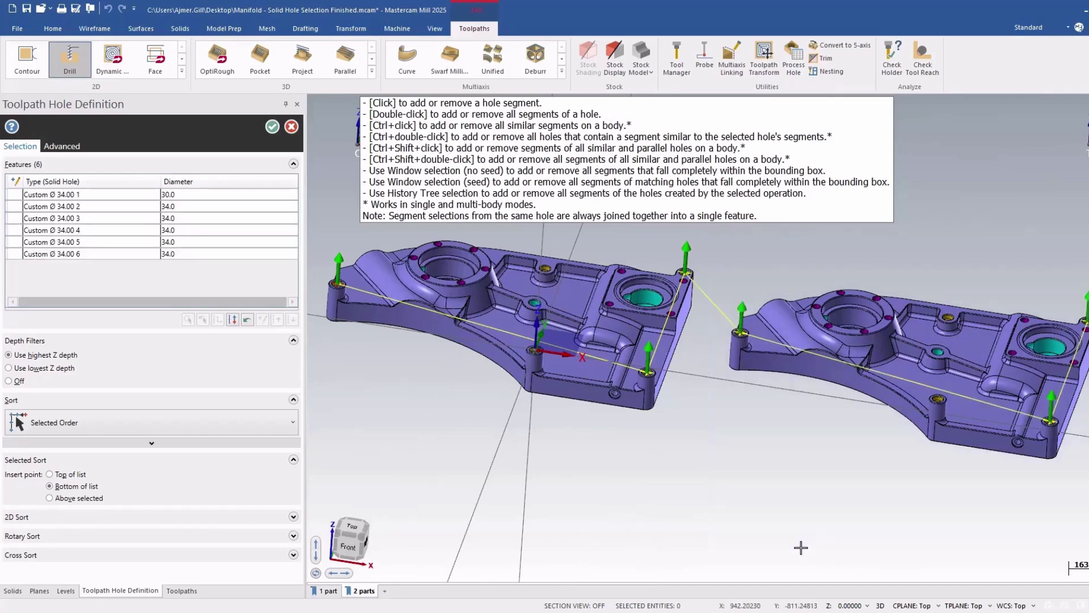
Step: Delete all hole features, then add the 30 mm counterbore segment and all similar segments on the first manifold body
right_click(227, 244)
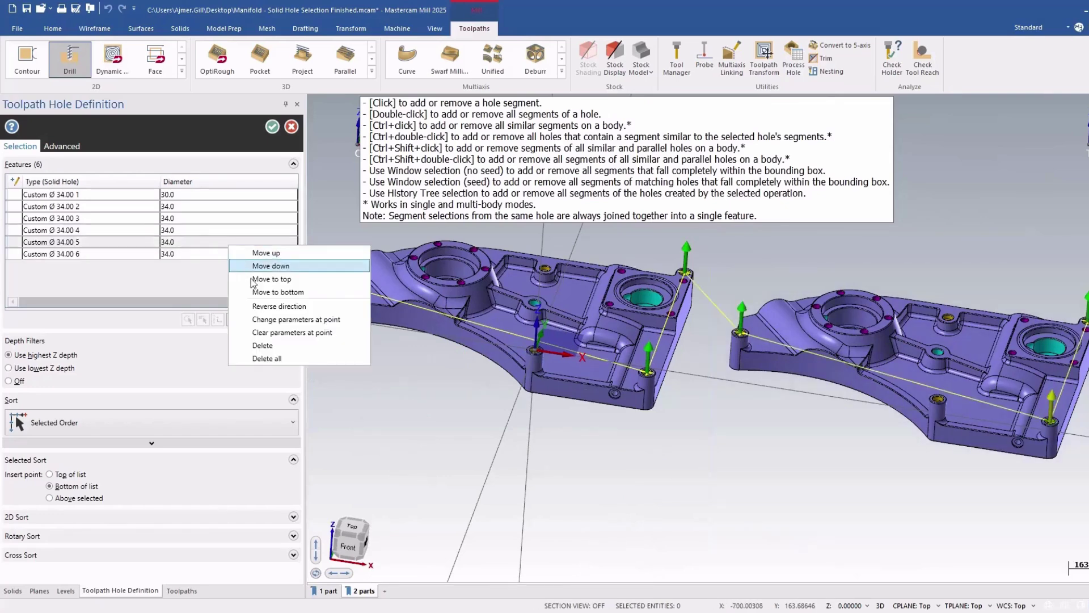
left_click(262, 362)
scroll(328, 301, "up", 5)
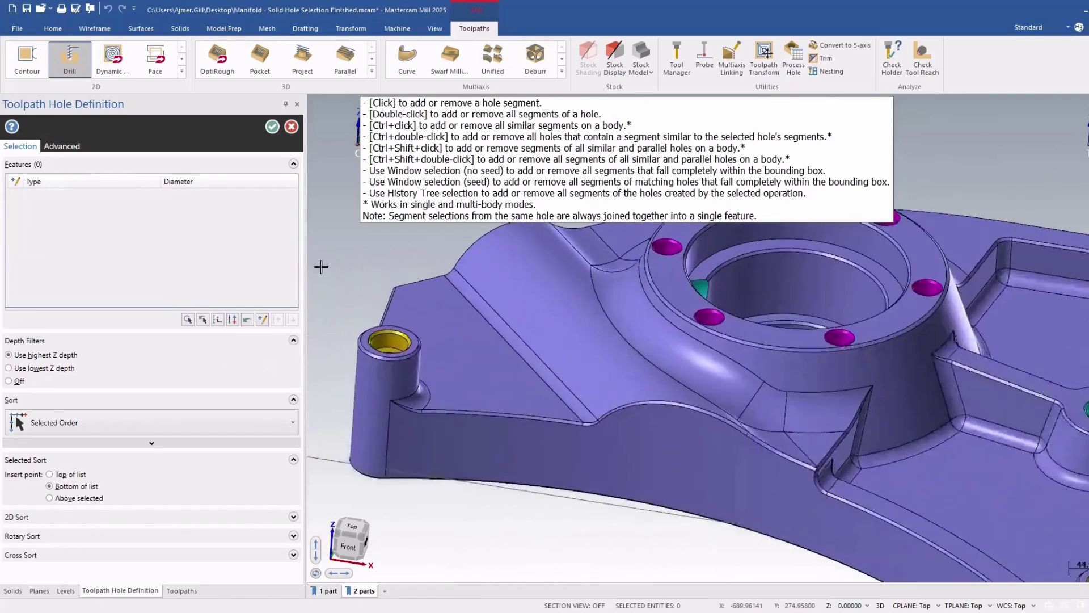
scroll(316, 226, "up", 5)
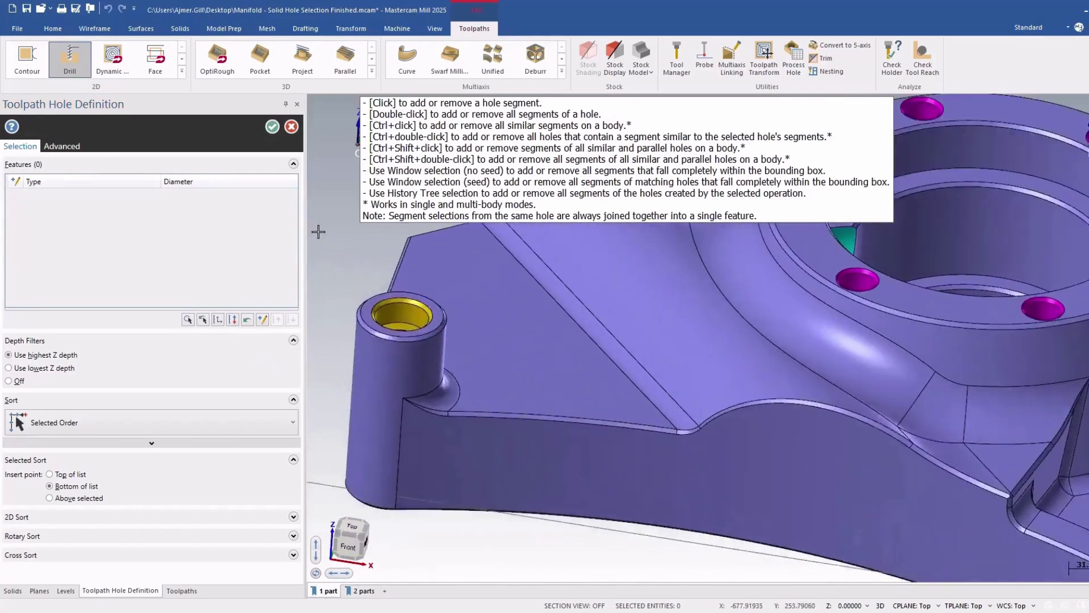
left_click(417, 331, "ctrl")
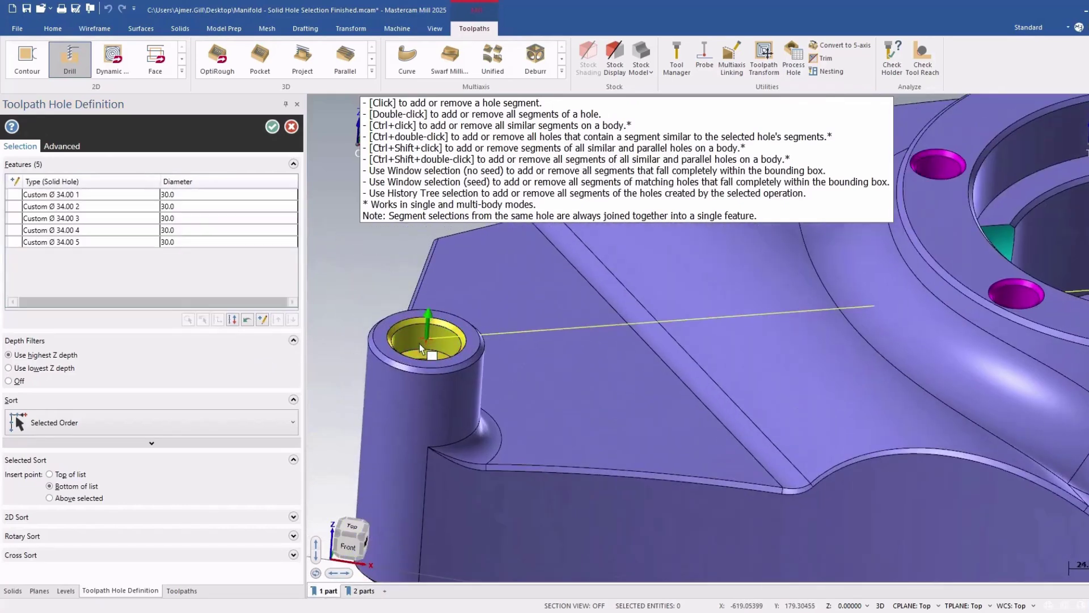
scroll(417, 333, "down", 3)
scroll(408, 333, "down", 2)
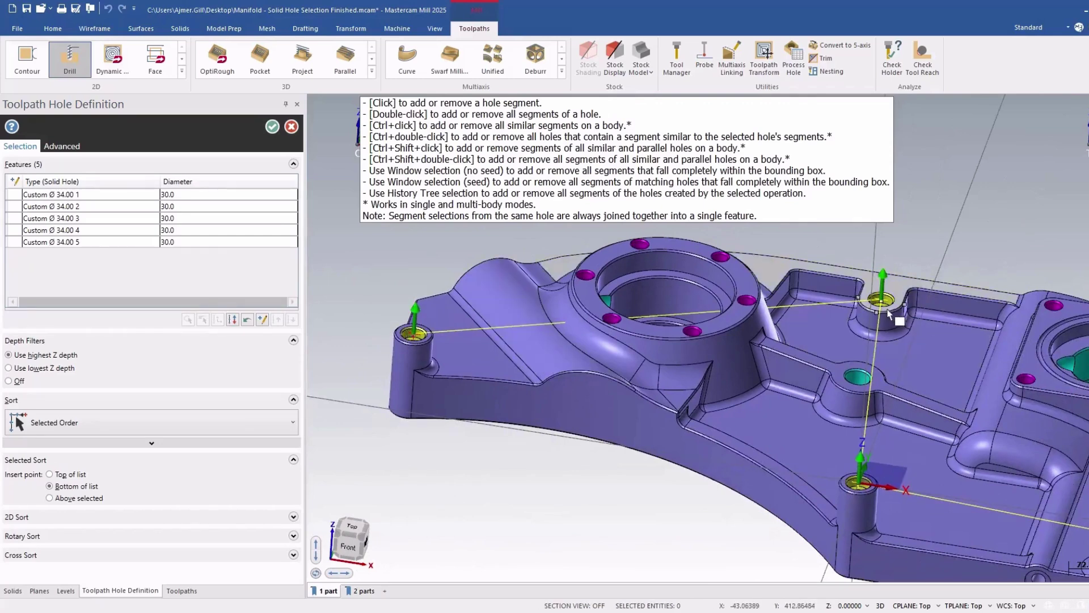
Step: Window-select the matching holes on the second manifold in the 2 parts view and accept the hole definition
scroll(667, 368, "down", 4)
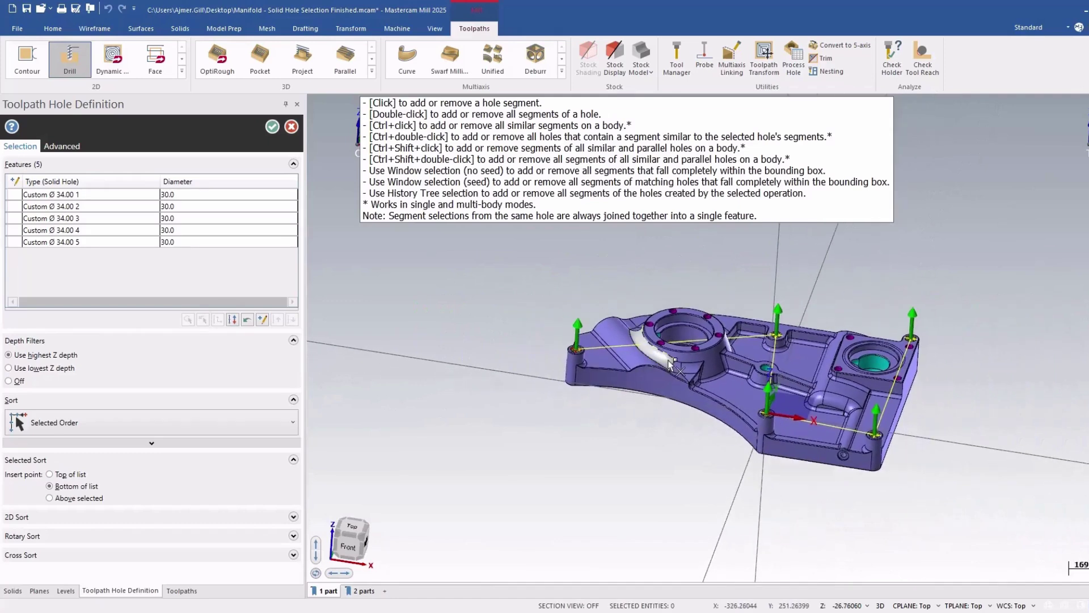
left_click(359, 592)
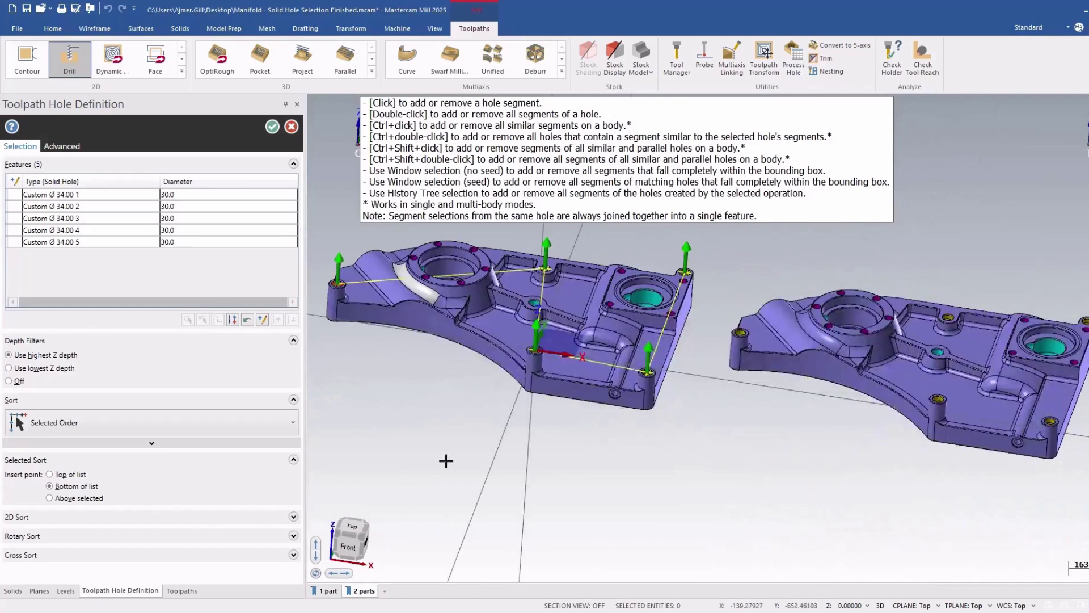
left_click_drag(708, 249, 1088, 538)
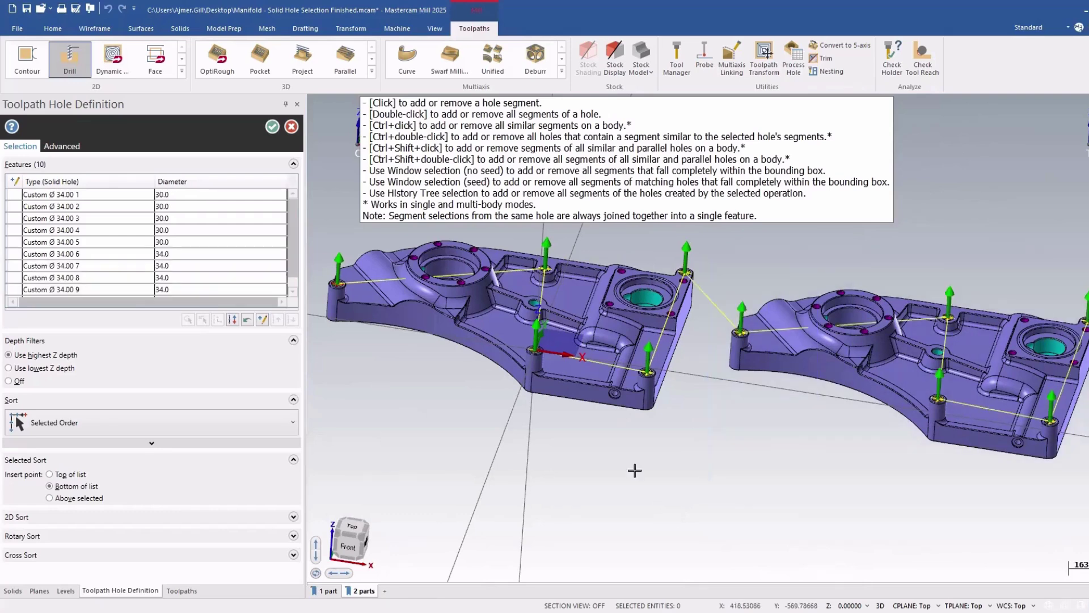
left_click(272, 126)
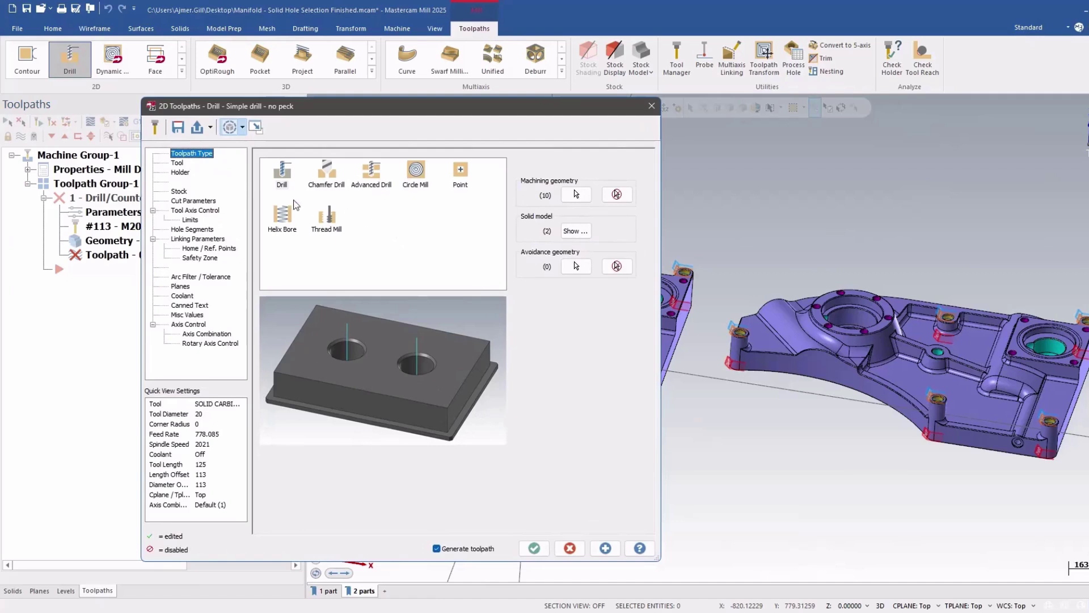
Step: Choose the 36 Spot Drill as the drill toolpath's tool and look through the cut parameters and tool axis control
left_click(178, 163)
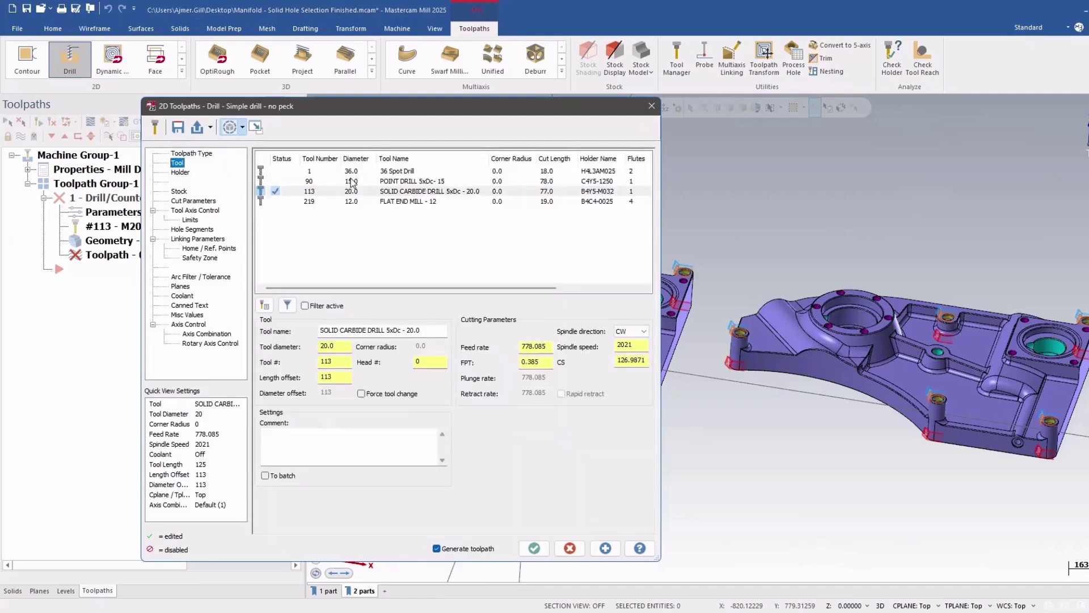
left_click(348, 171)
left_click(193, 201)
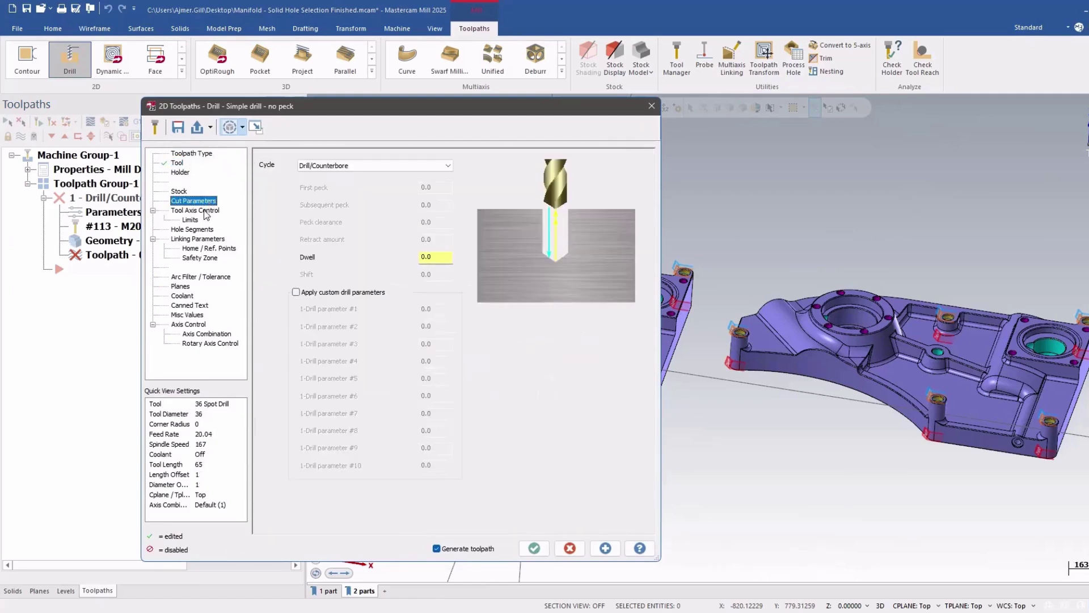
left_click(195, 211)
Step: Limit the active hole segments of hole types Custom Ø 34.00 1 and Custom Ø 34.00 2 to their 34.0 cone
left_click(196, 229)
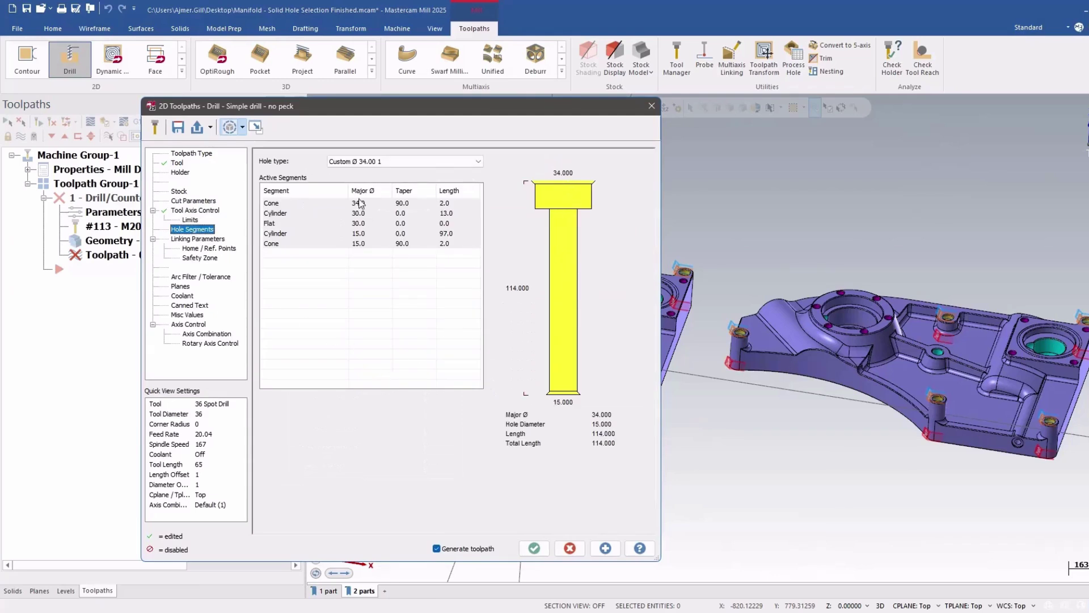
left_click(363, 161)
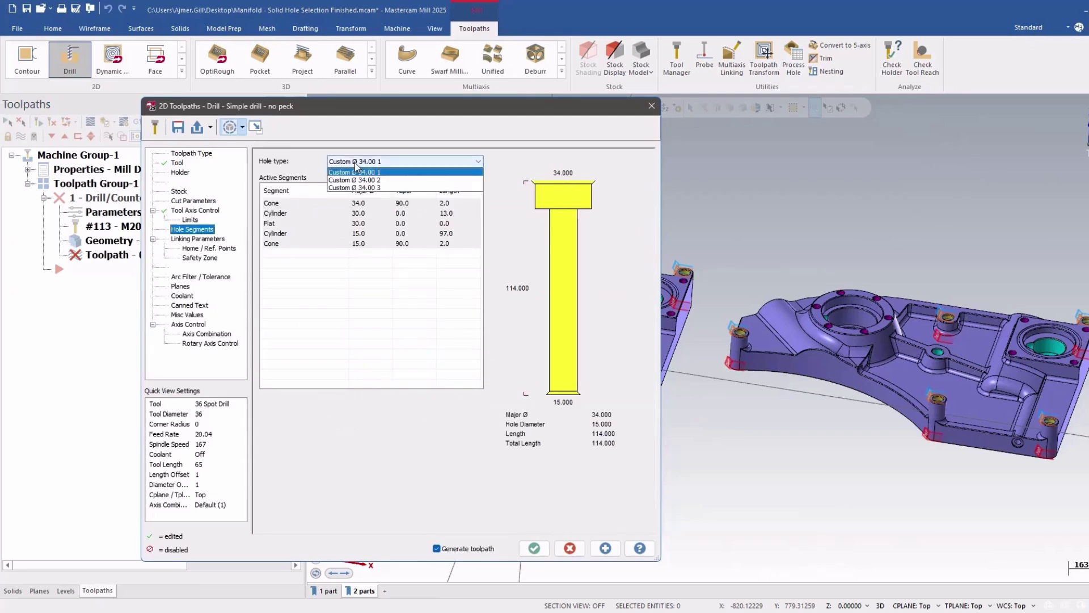
left_click(374, 183)
left_click(374, 204)
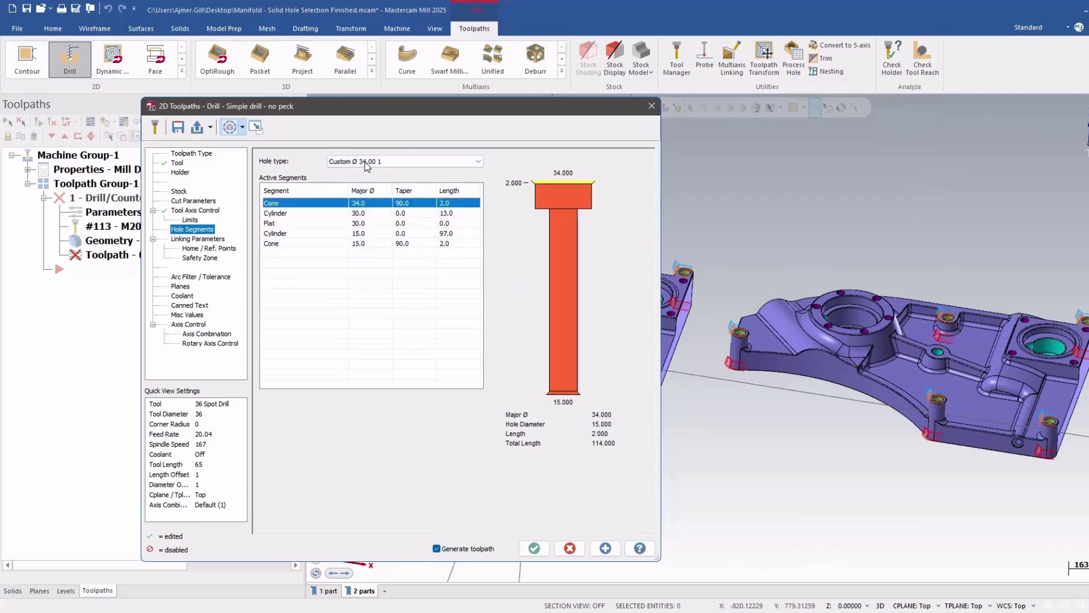
left_click(365, 162)
left_click(367, 182)
left_click(371, 203)
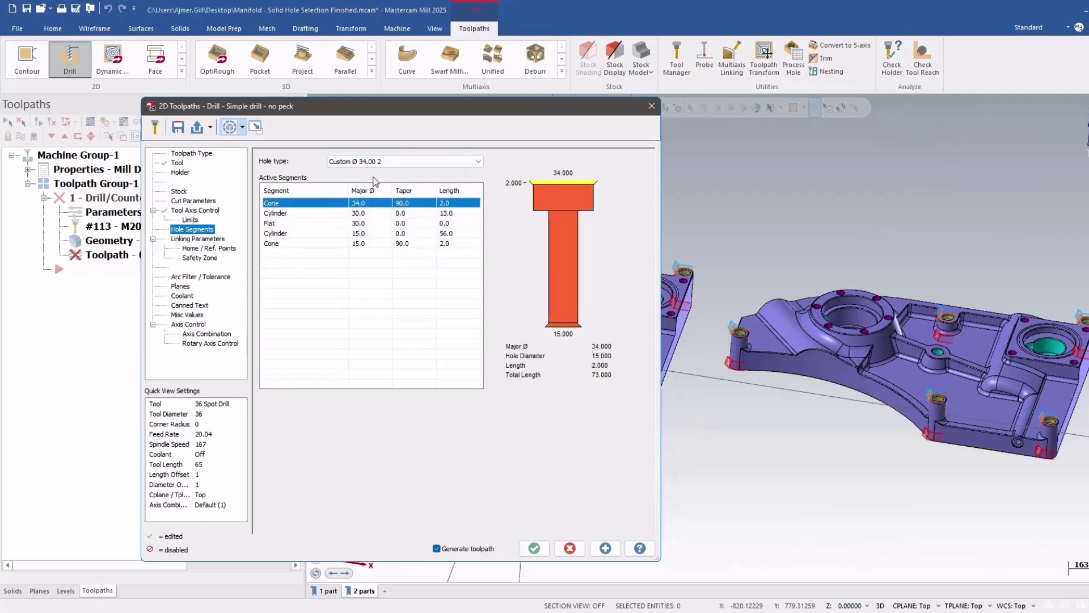
Step: Limit hole type Custom Ø 34.00 3 to its 34.0 cone and accept overwriting the segment selections, suppressing the warning for this session
left_click(375, 162)
left_click(380, 190)
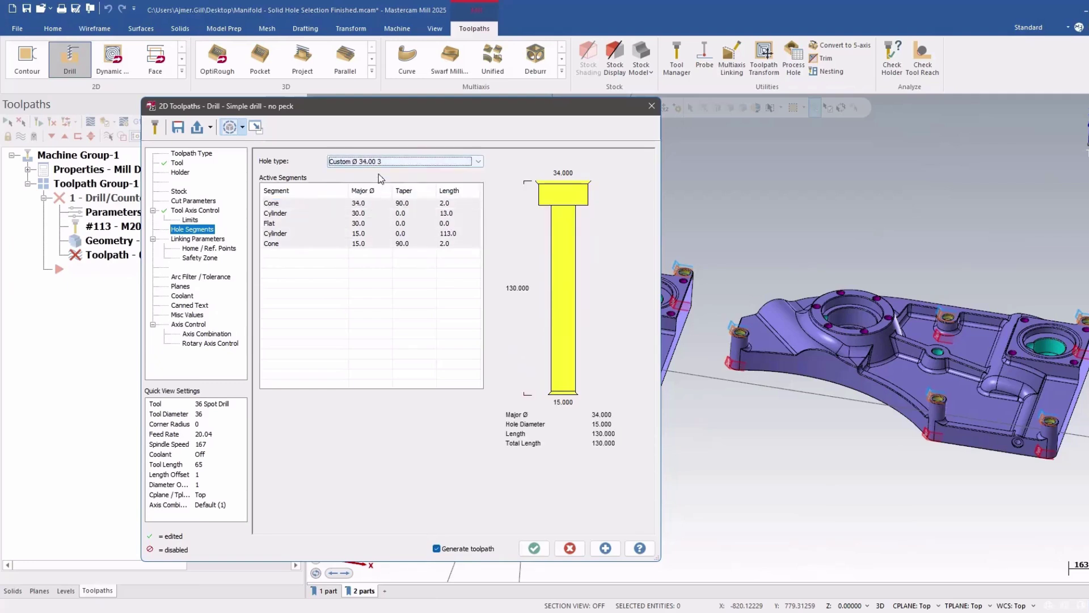
left_click(374, 204)
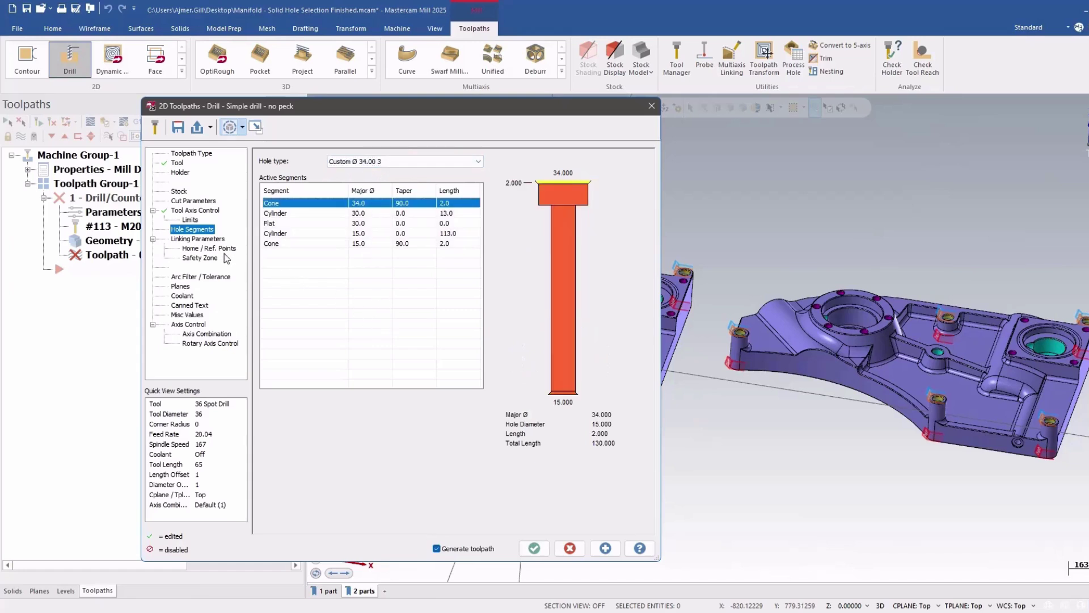
left_click(205, 240)
left_click(416, 353)
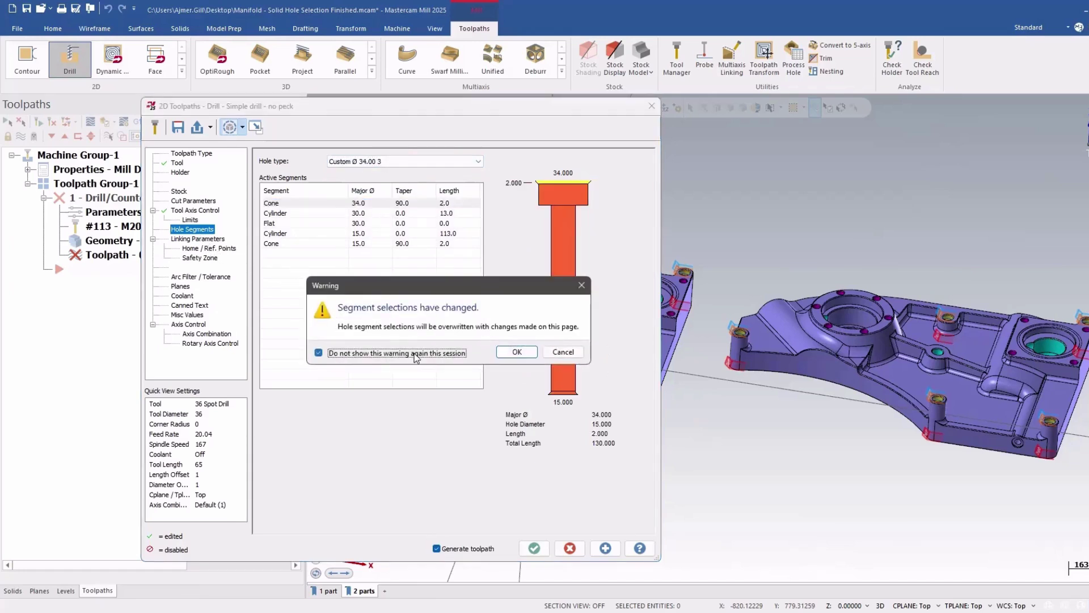
left_click(498, 351)
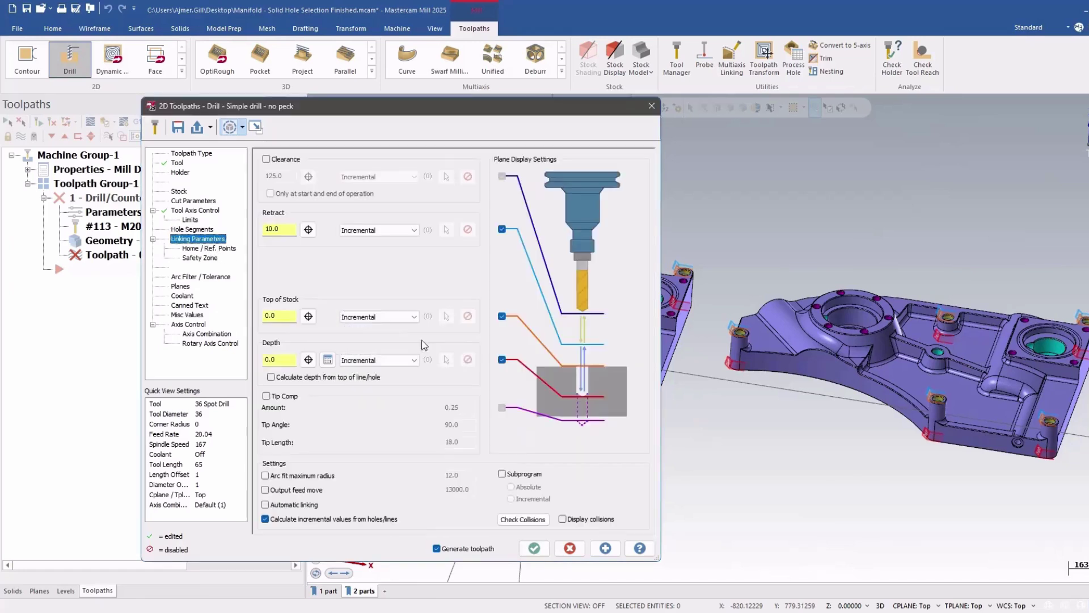
Step: Enable clearance in the linking parameters and set it to an absolute height of 200
left_click(266, 159)
left_click(377, 176)
left_click(375, 187)
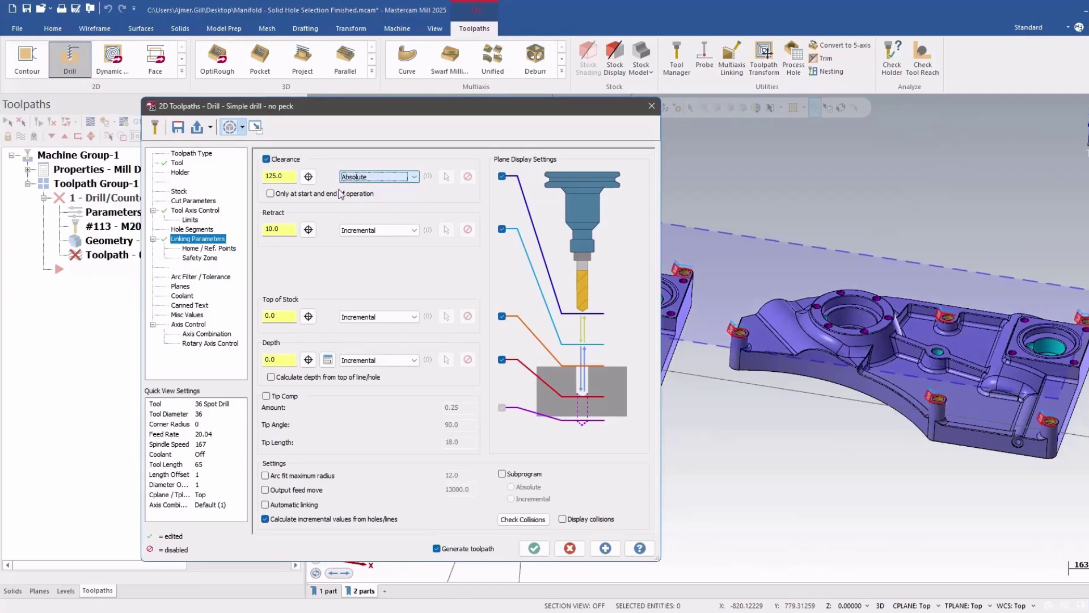
double_click(287, 177)
type("200")
left_click(282, 228)
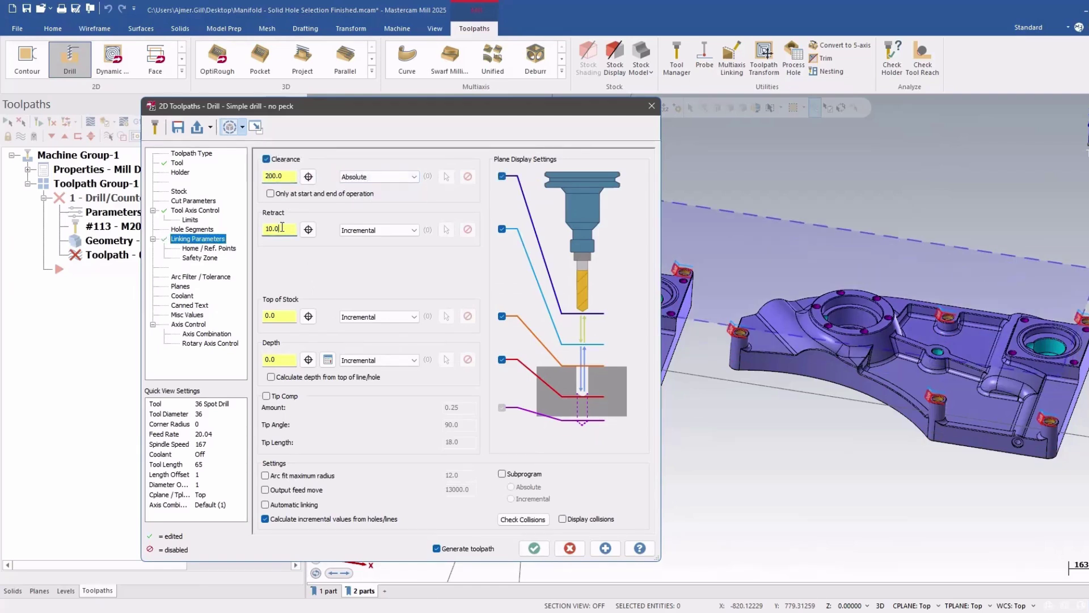
Step: Set the retract to 1.0 and the depth to -17.0 from the hole top using the depth calculator, and generate the spot drill toolpath
left_click(270, 377)
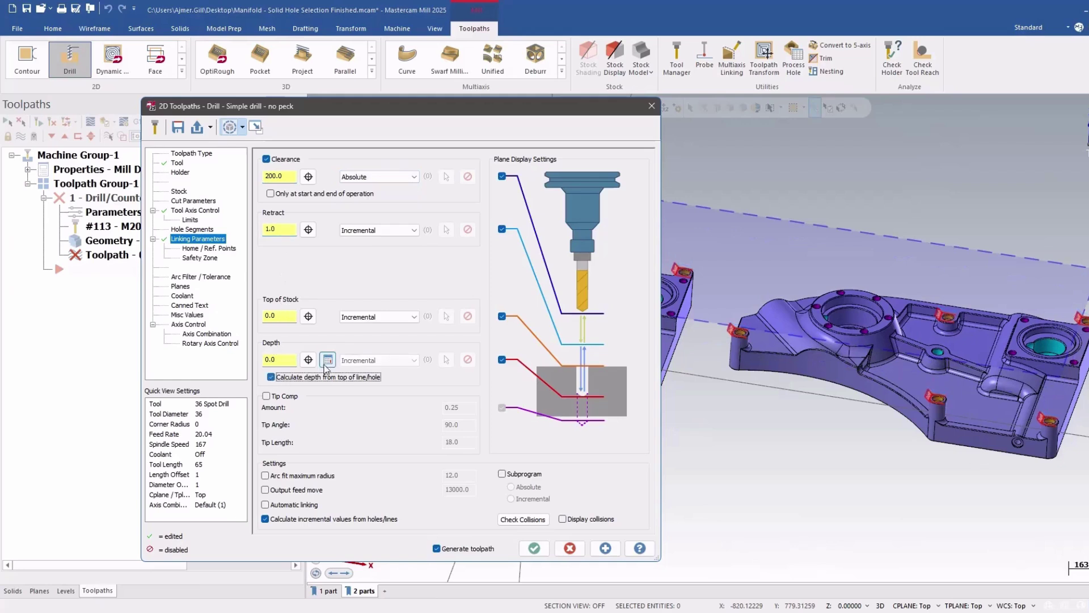
left_click(328, 359)
double_click(120, 194)
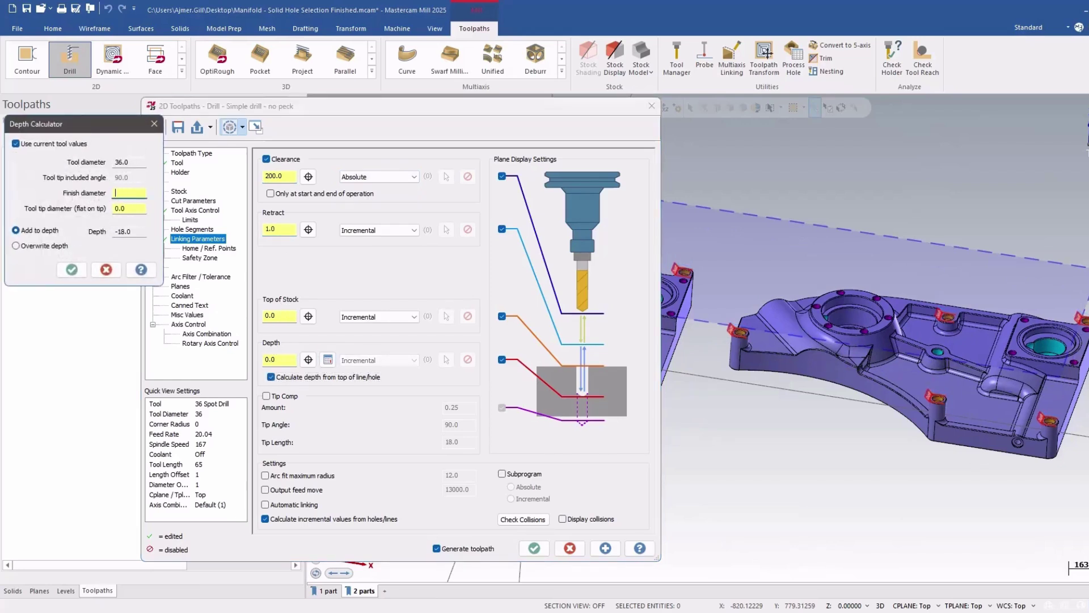
left_click(72, 269)
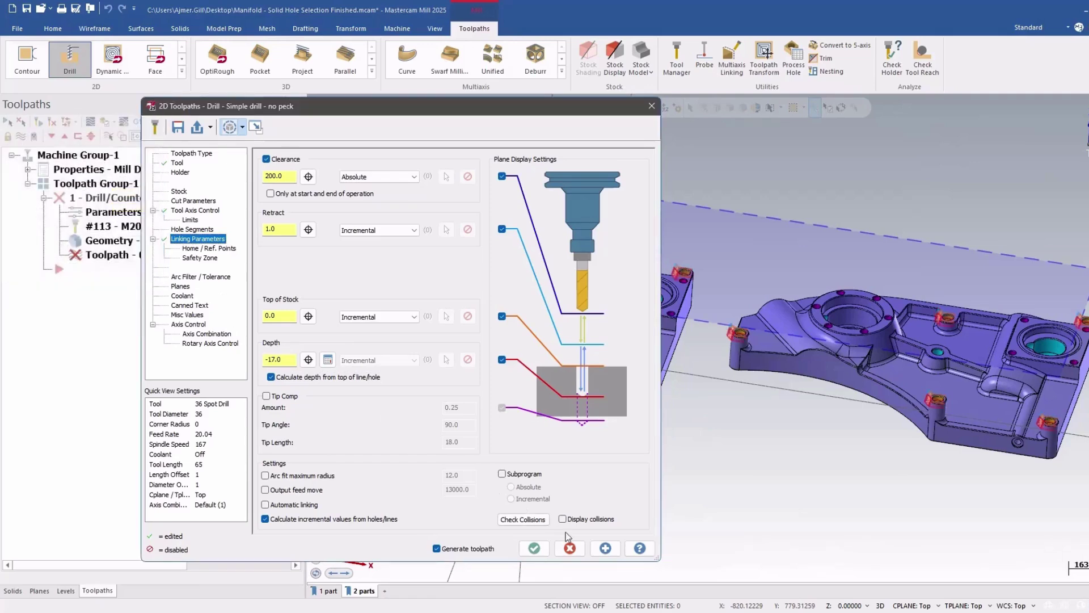
left_click(528, 548)
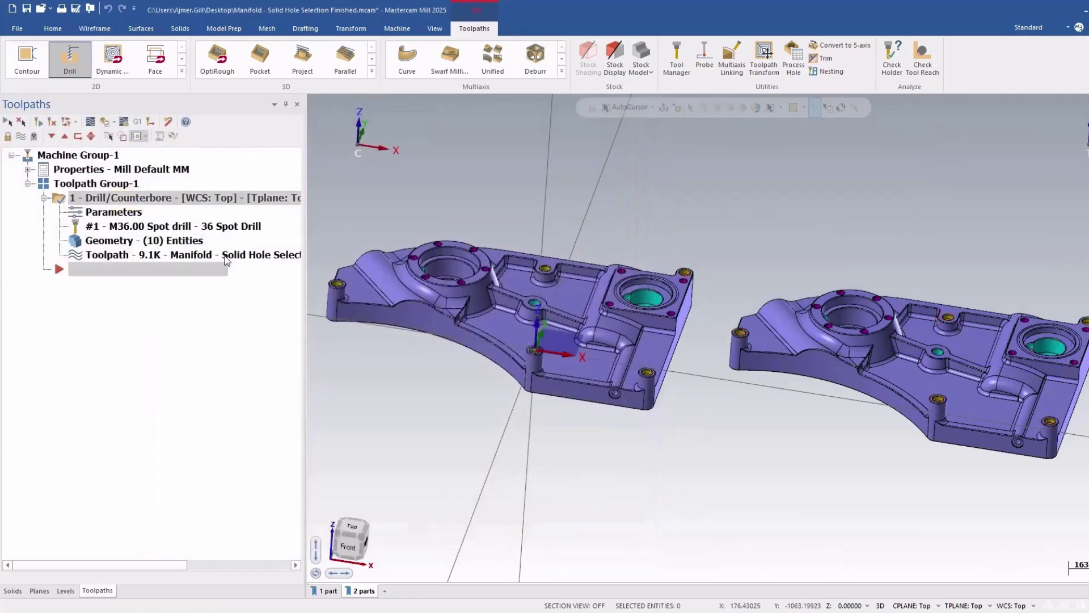
Step: Backplot the spot drill toolpath and examine the tool's depth and clearance moves at the counterbored holes of both manifold parts
key("alt+t")
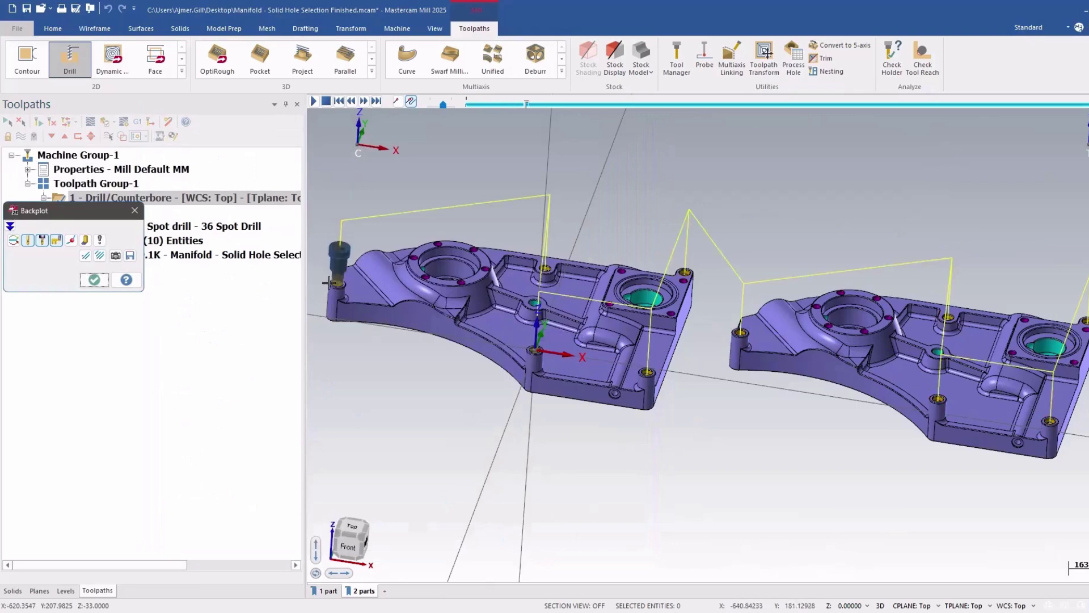
scroll(329, 282, "up", 10)
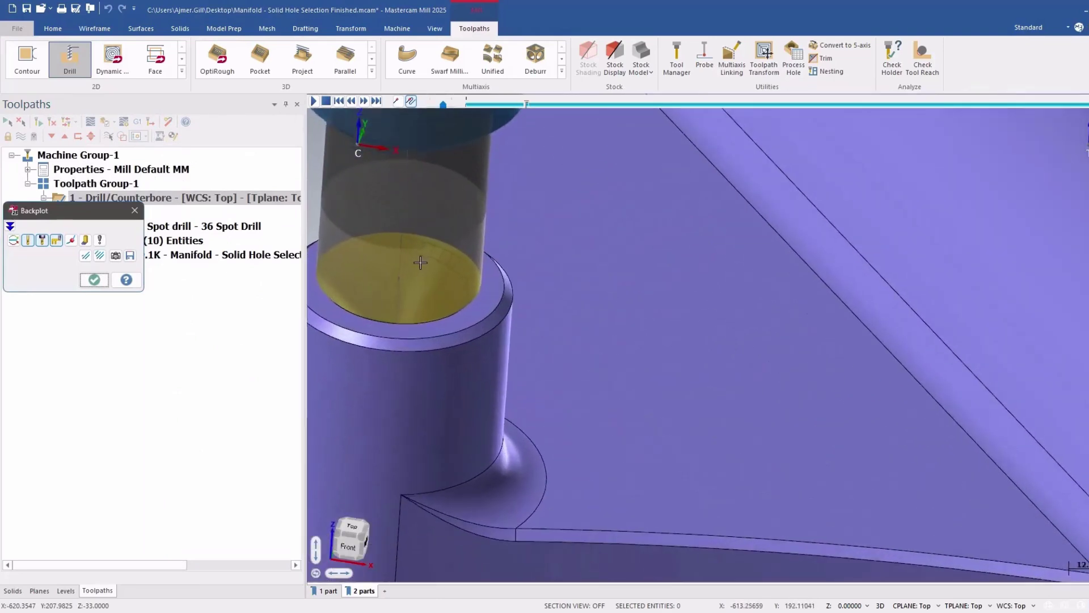
scroll(432, 265, "down", 10)
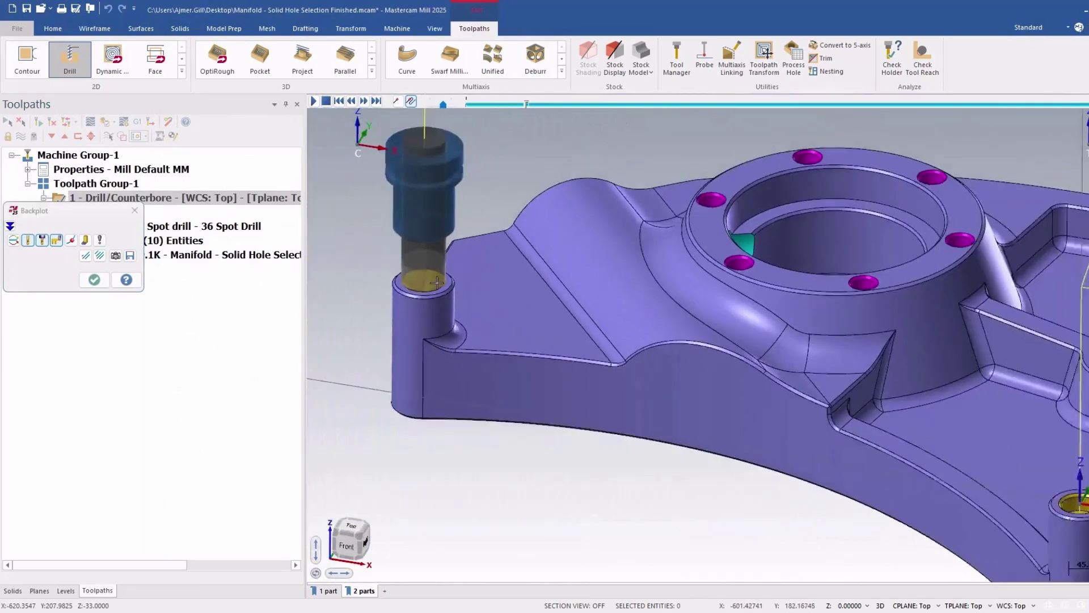
scroll(437, 282, "down", 5)
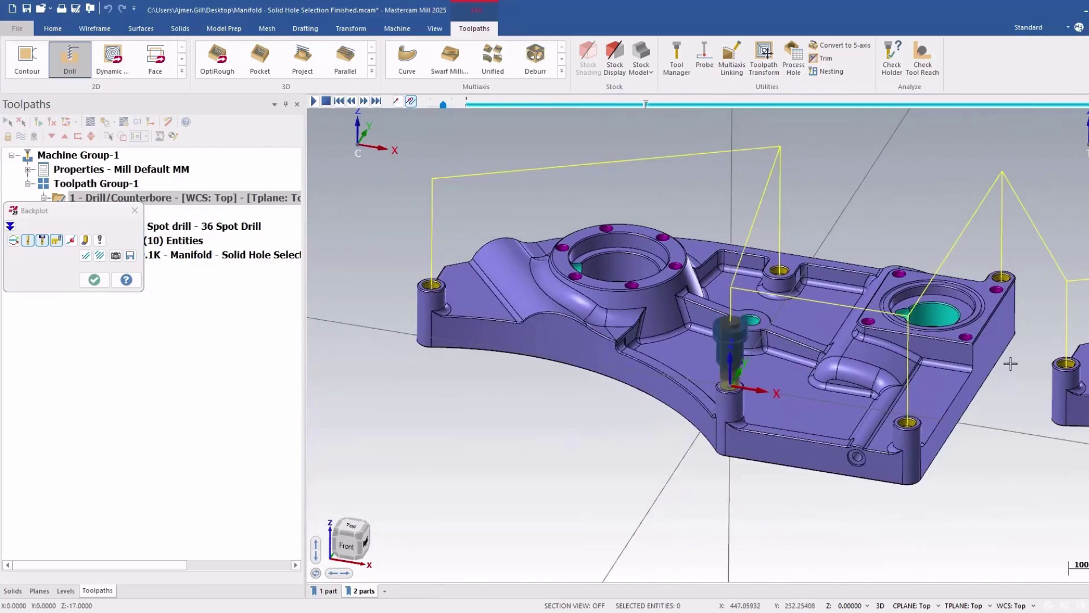
scroll(570, 387, "down", 2)
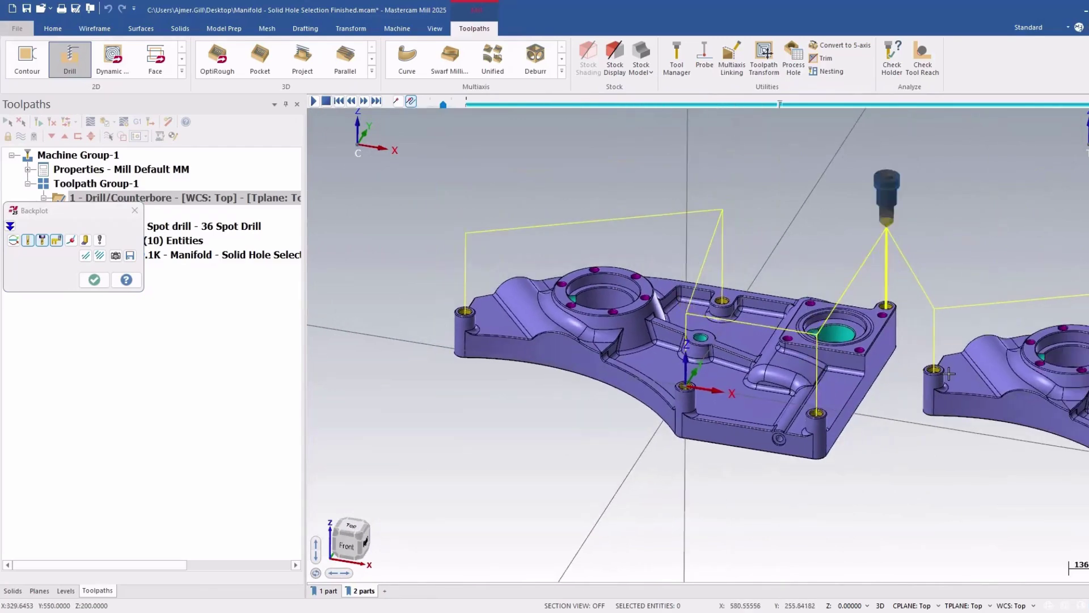
scroll(949, 373, "up", 10)
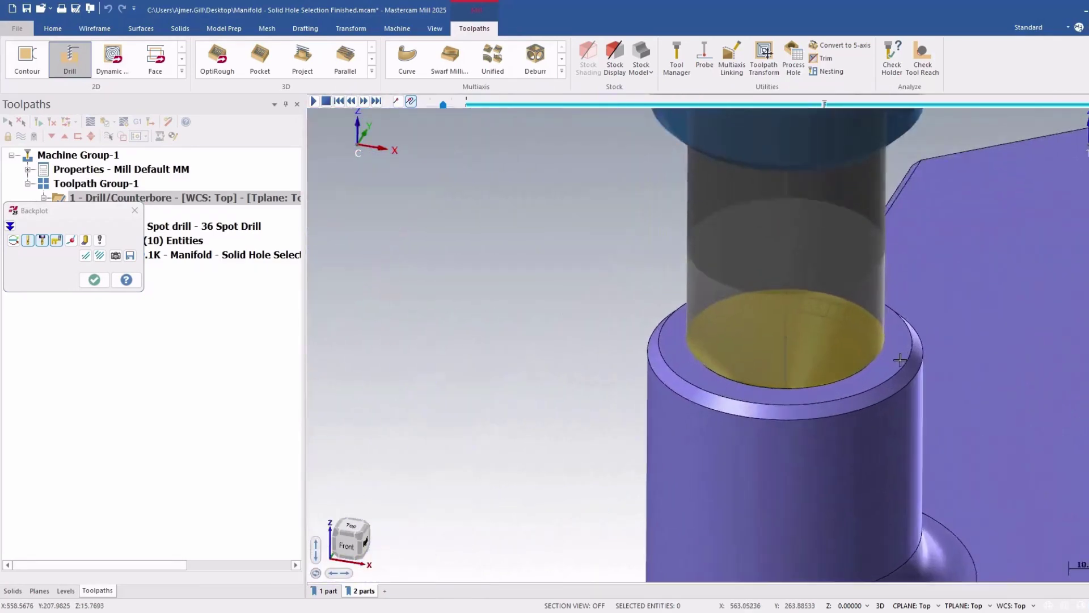
scroll(900, 361, "down", 8)
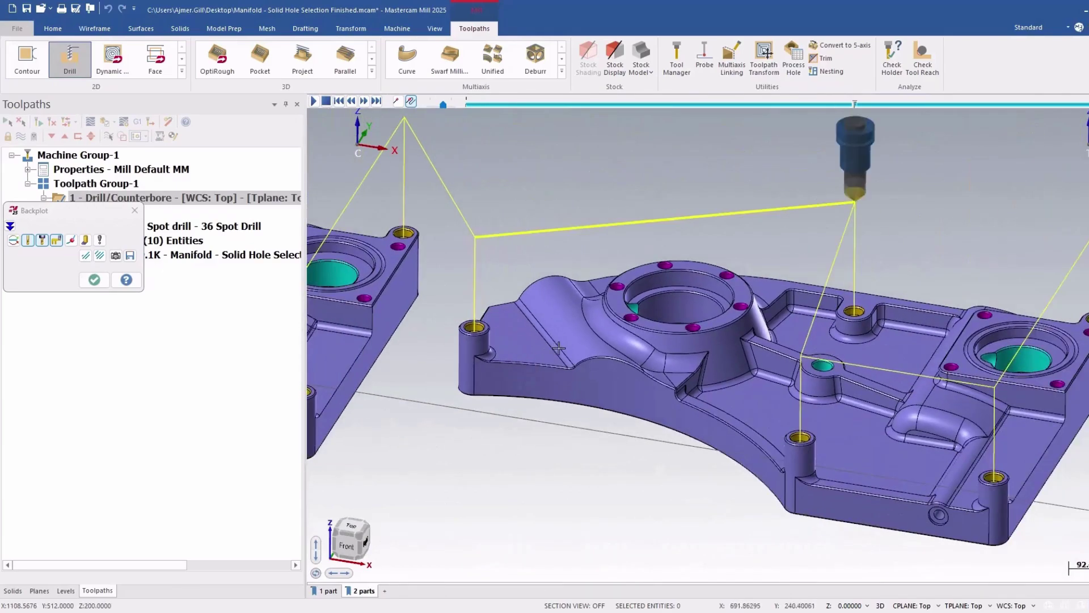
scroll(879, 289, "up", 5)
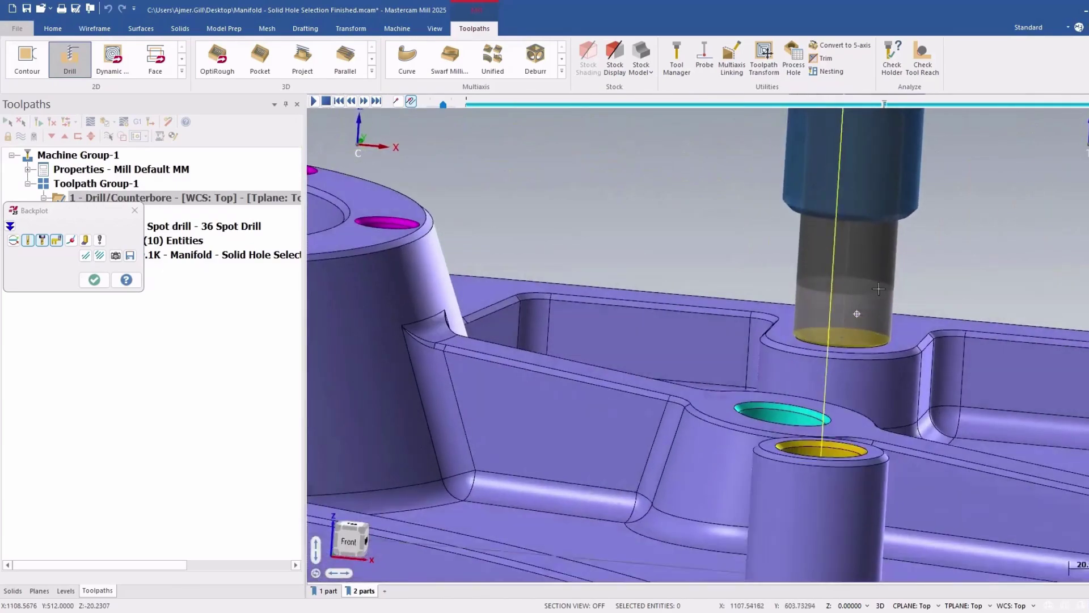
scroll(878, 289, "down", 6)
Step: Examine the backplotted moves between the two different part heights in side, front and tilted views, and close the backplot
right_click(863, 287)
left_click(914, 347)
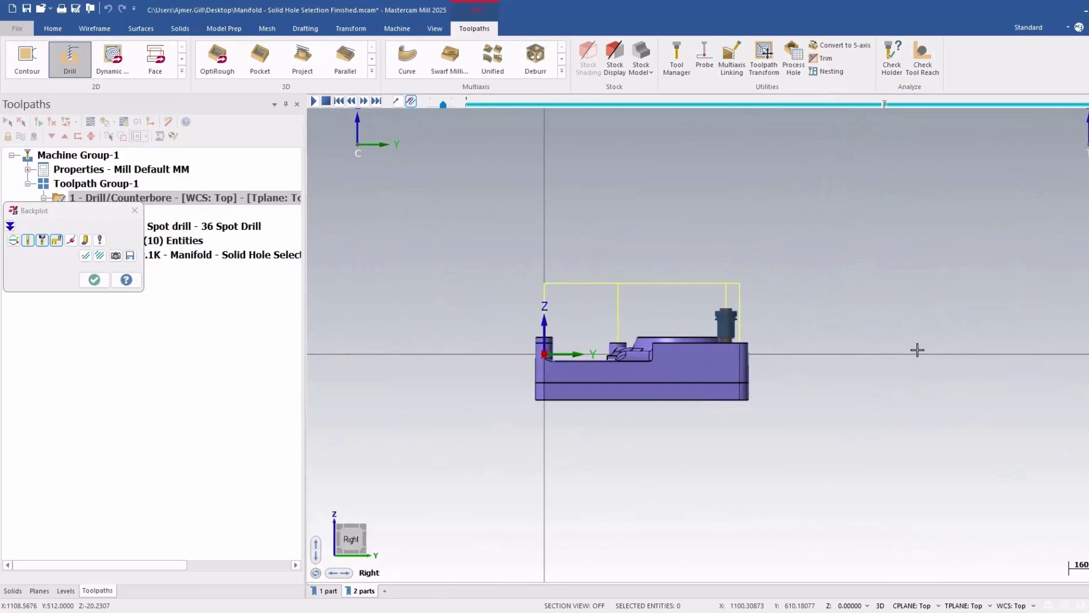
right_click(763, 346)
left_click(799, 401)
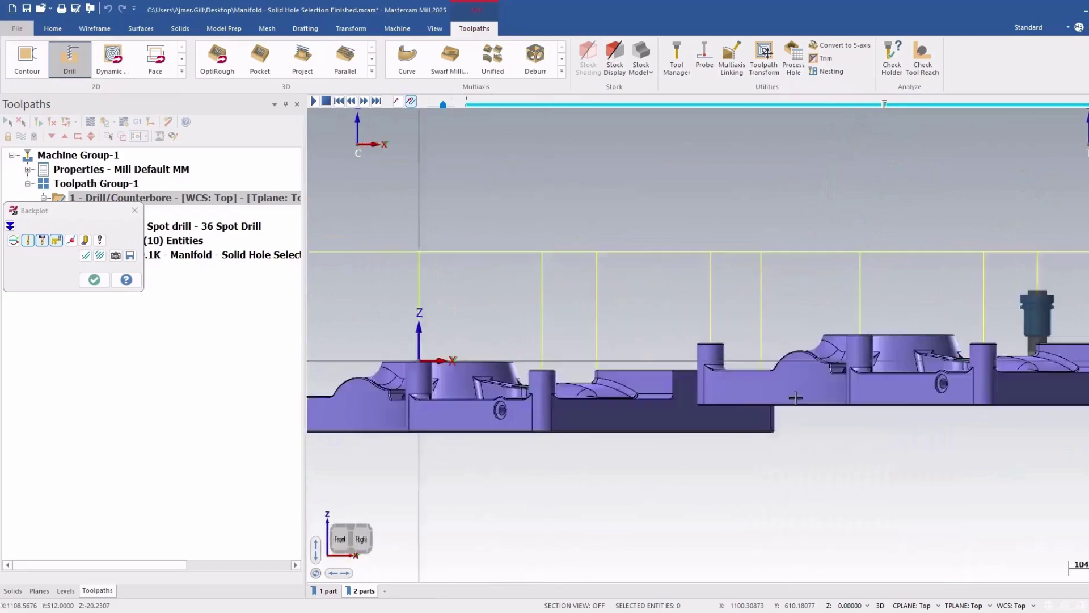
scroll(775, 377, "down", 4)
middle_click_drag(774, 376, 748, 422)
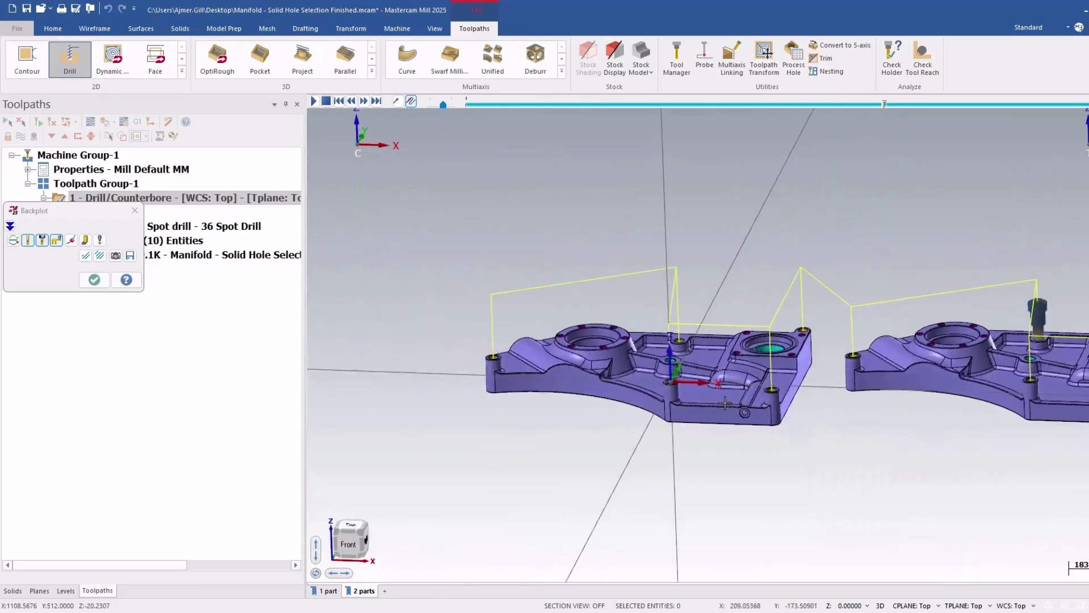
scroll(757, 421, "down", 1)
scroll(1049, 386, "up", 4)
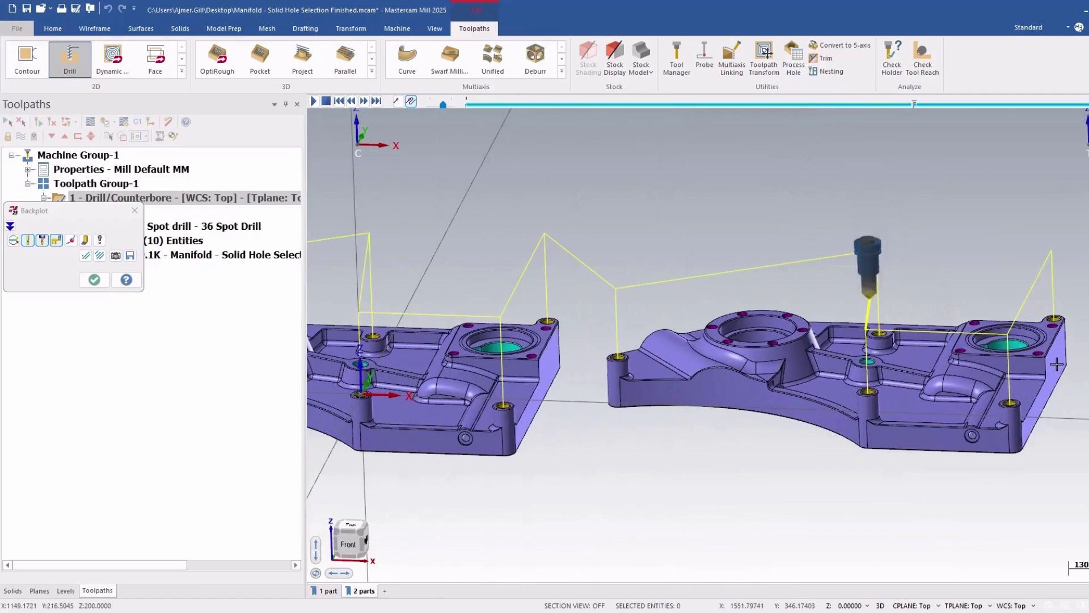
key("Escape")
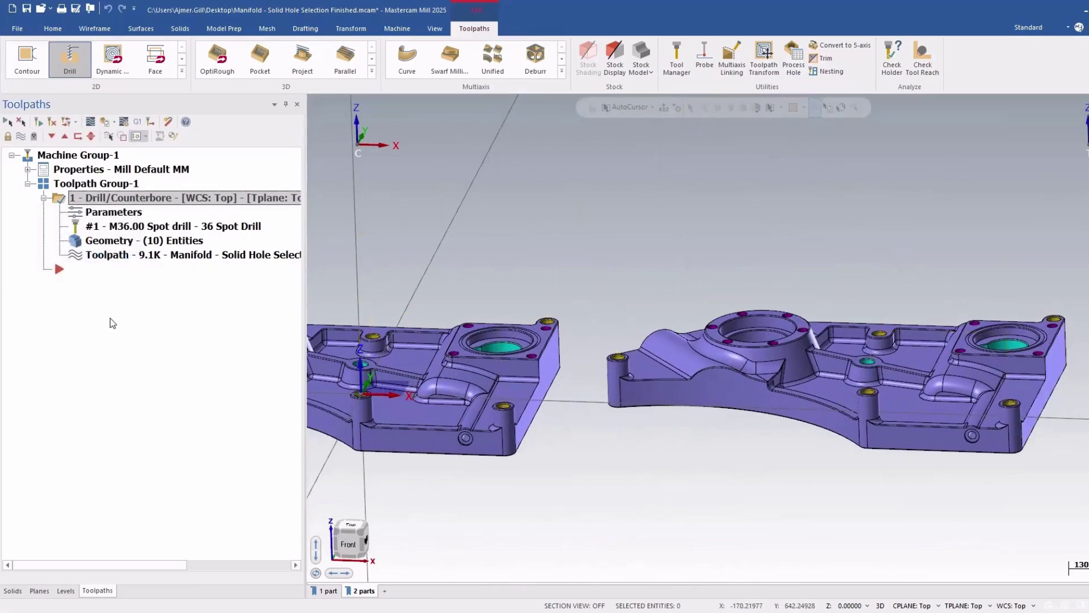
Step: Duplicate the spot drill operation within Toolpath Group-1 and open the copy's parameters
key("ctrl+c")
key("ctrl+v")
left_click(114, 287)
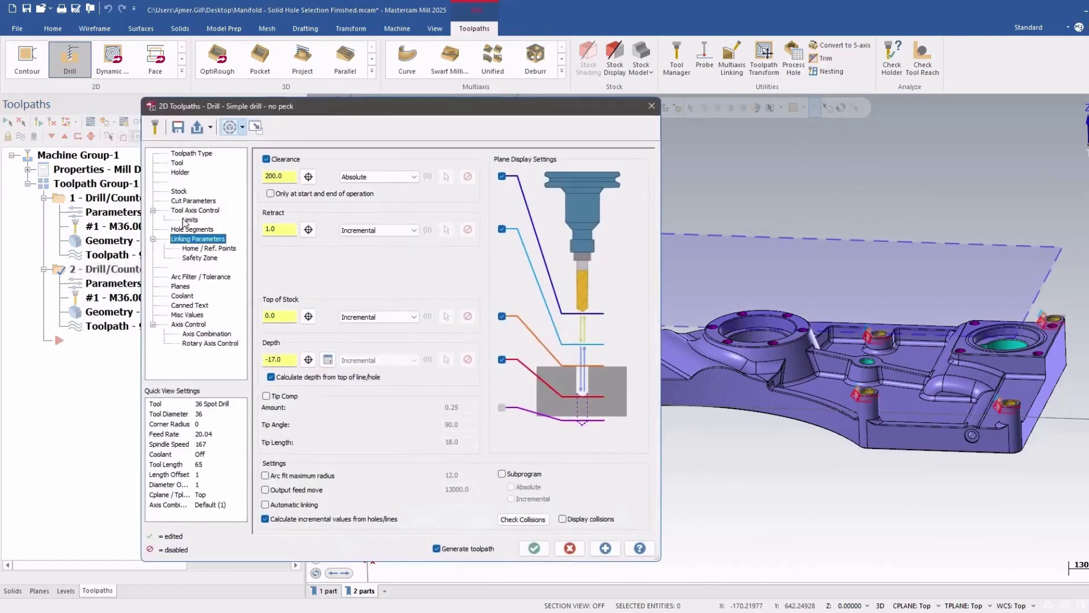
Step: Activate all hole segments of hole type Custom Ø 34.00 1, from the 34.0 cone to the 15.0 cone
left_click(188, 228)
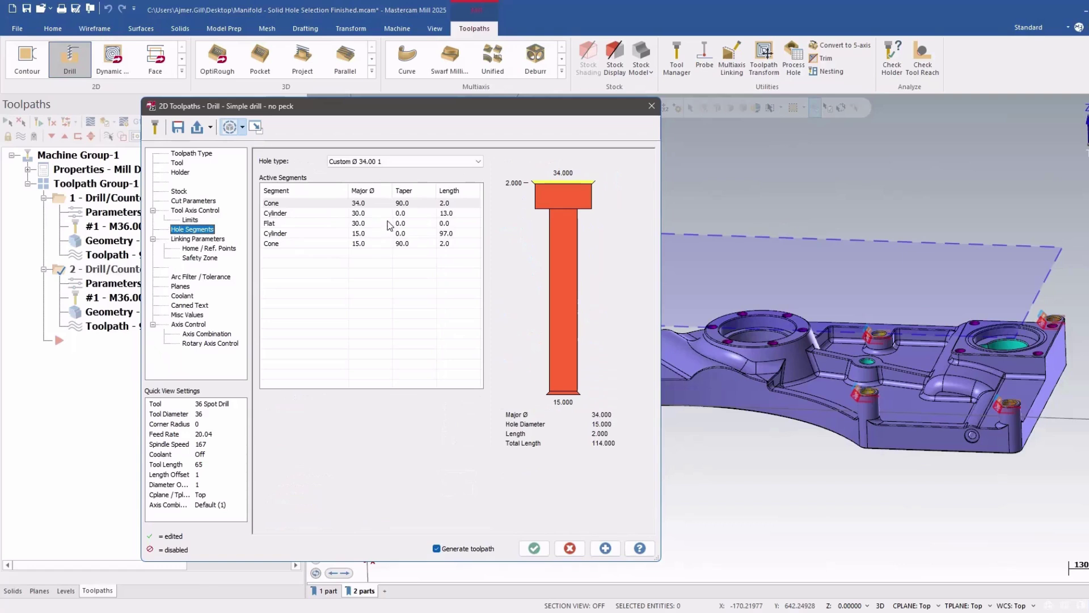
left_click(377, 233)
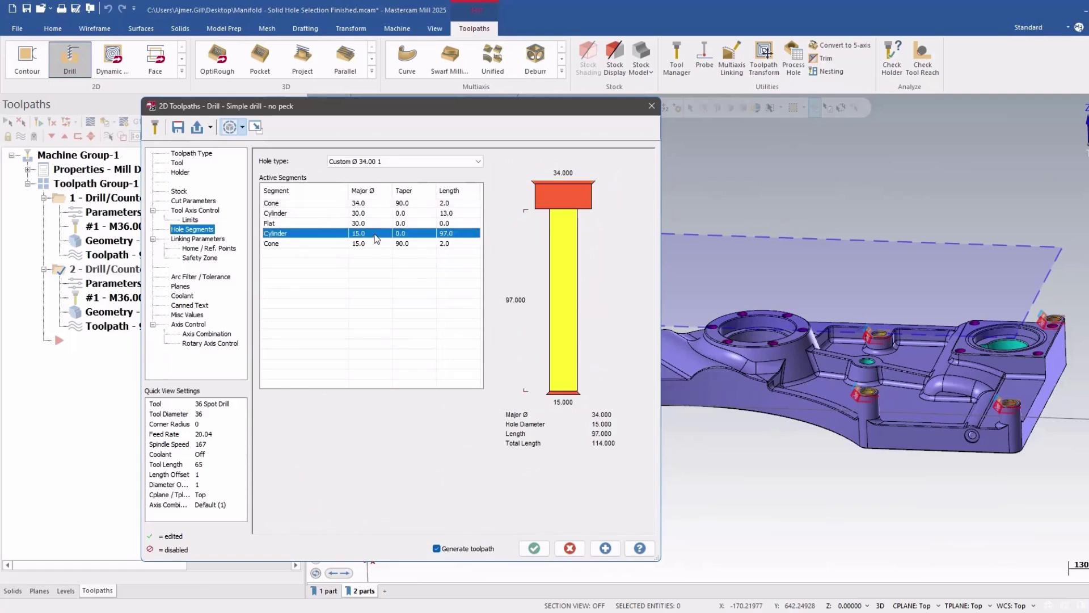
left_click(364, 204)
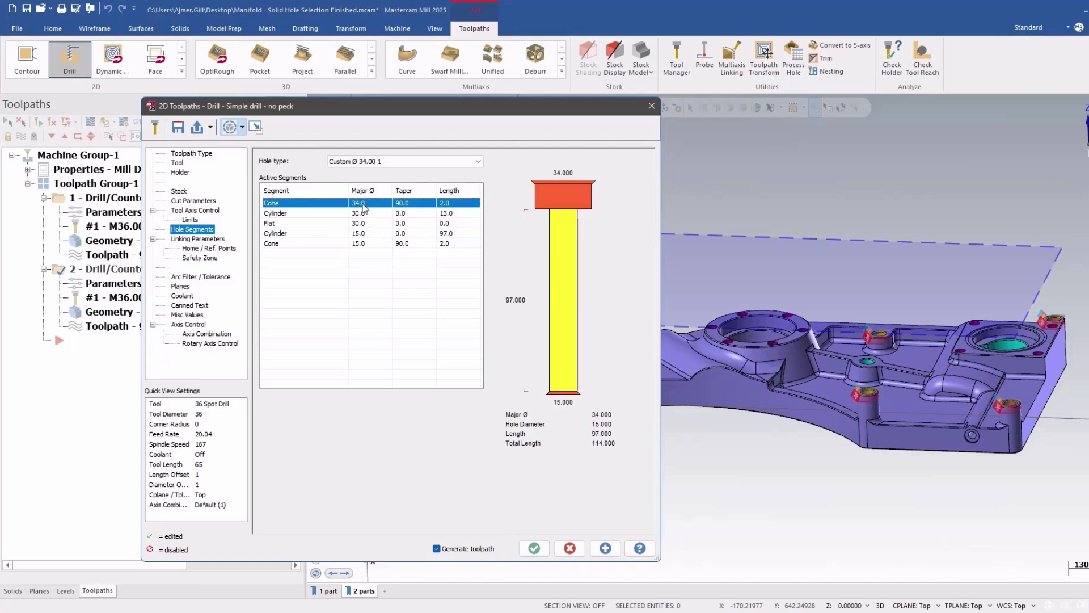
left_click(365, 233, "shift")
left_click(365, 244, "shift")
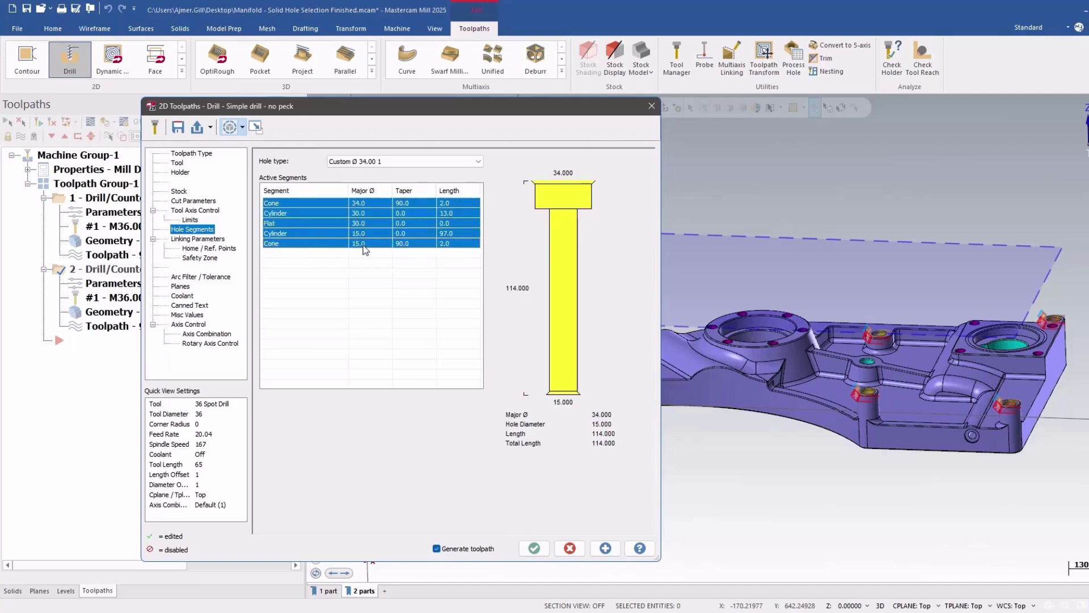
Step: Activate all hole segments of hole types Custom Ø 34.00 2 and Custom Ø 34.00 3, from the 34.0 cone to the 15.0 cone
left_click(354, 162)
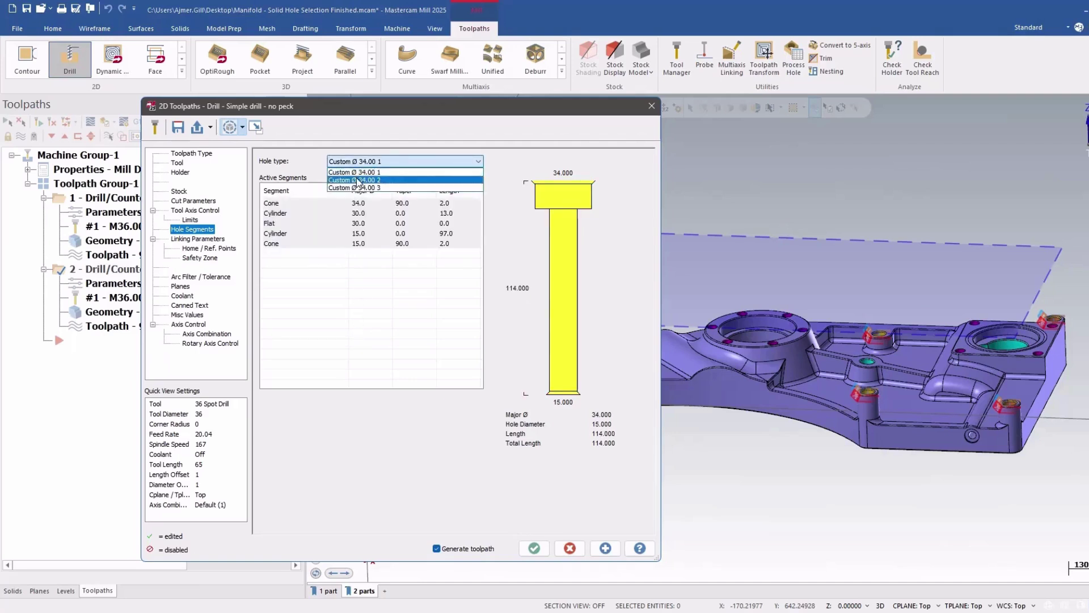
left_click(354, 180)
left_click(361, 203)
left_click(359, 244, "shift")
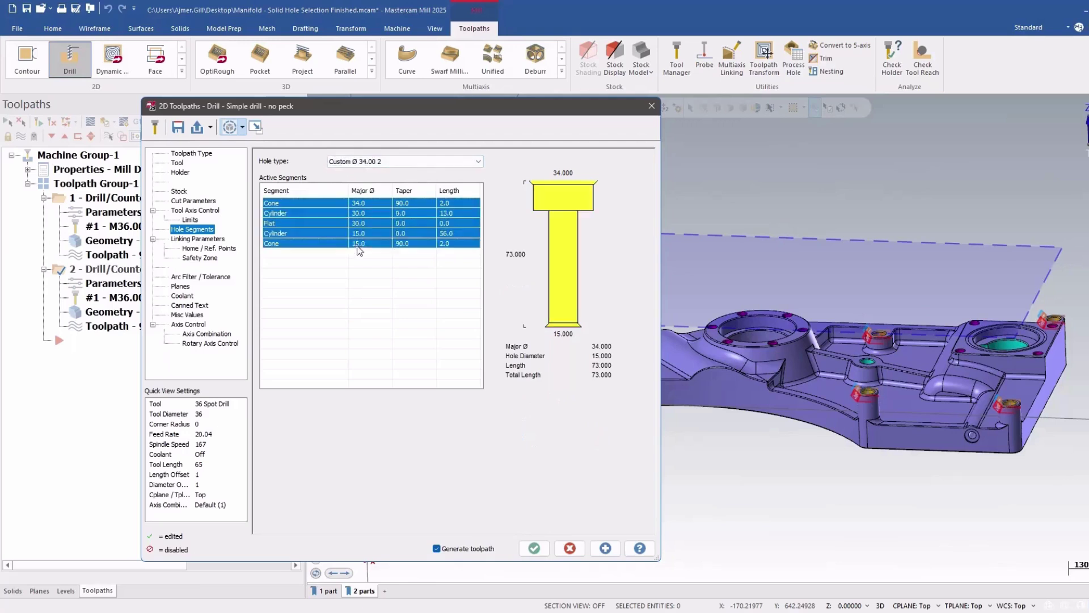
left_click(361, 162)
left_click(363, 190)
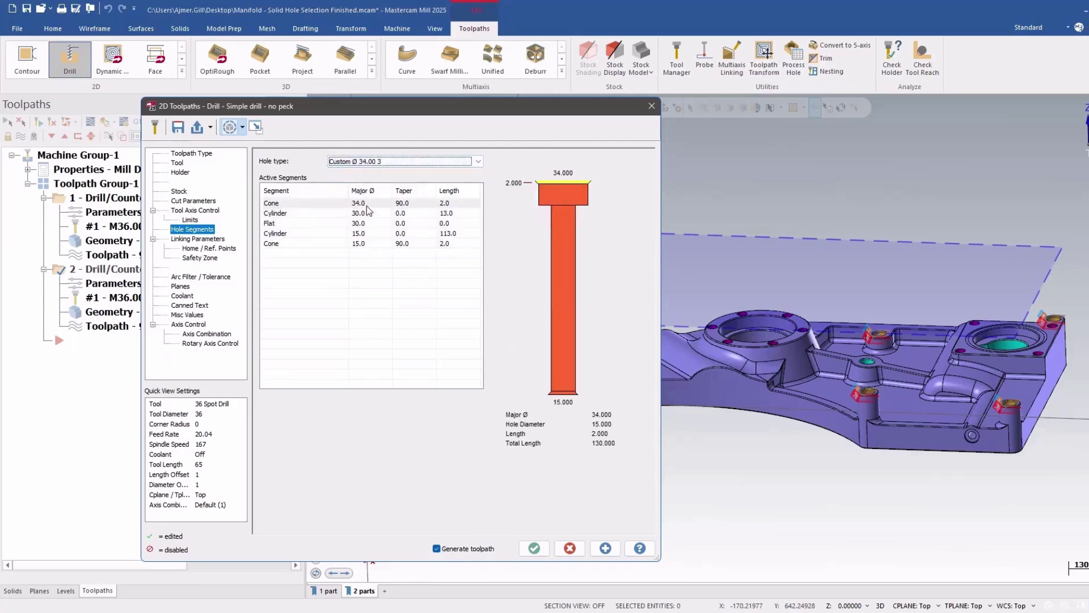
left_click(367, 205)
left_click(366, 244, "shift")
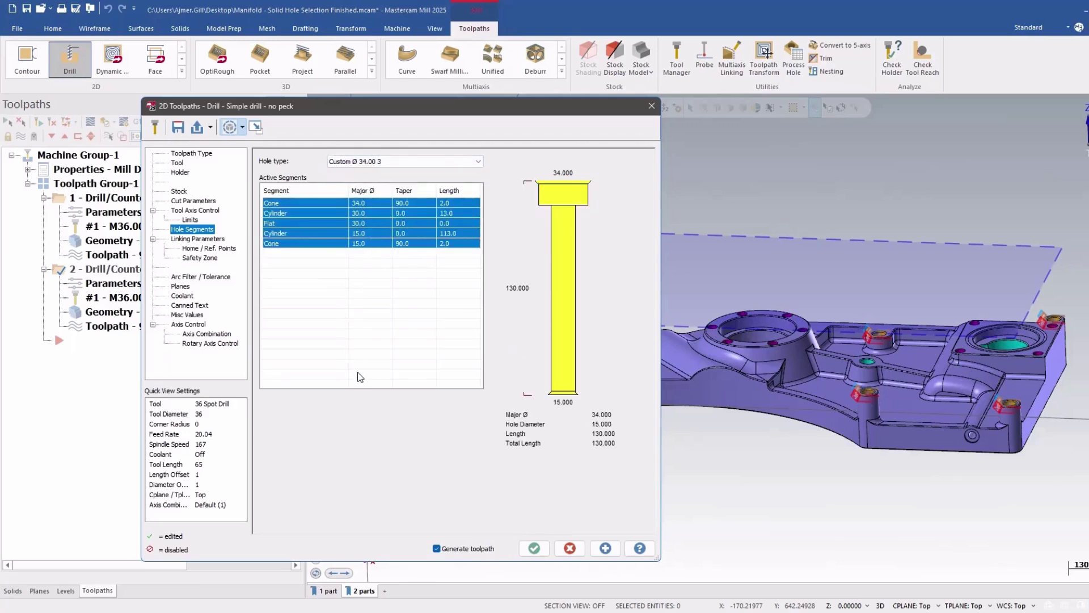
Step: Choose the POINT DRILL 5xDc- 15 as the copied operation's tool and look through the cut parameters, tool axis control and hole segments
left_click(177, 162)
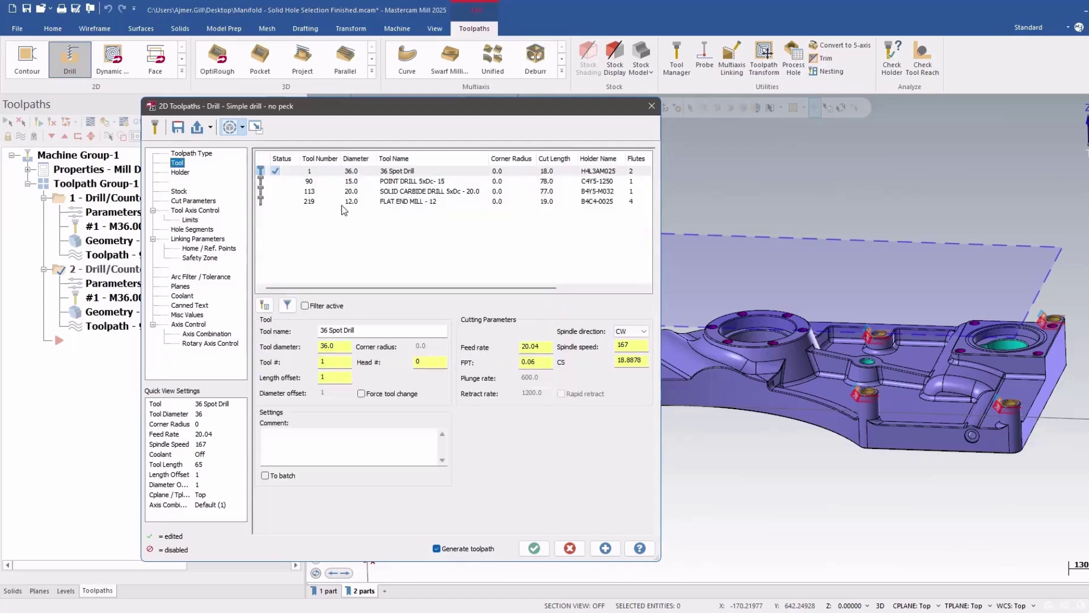
left_click(392, 182)
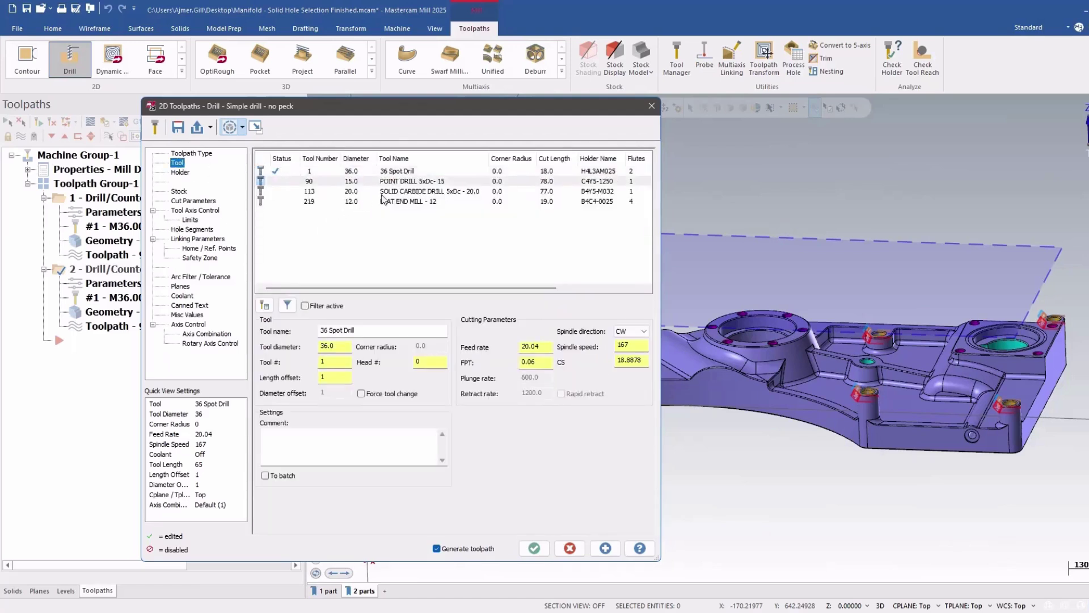
left_click(195, 201)
left_click(202, 210)
left_click(203, 229)
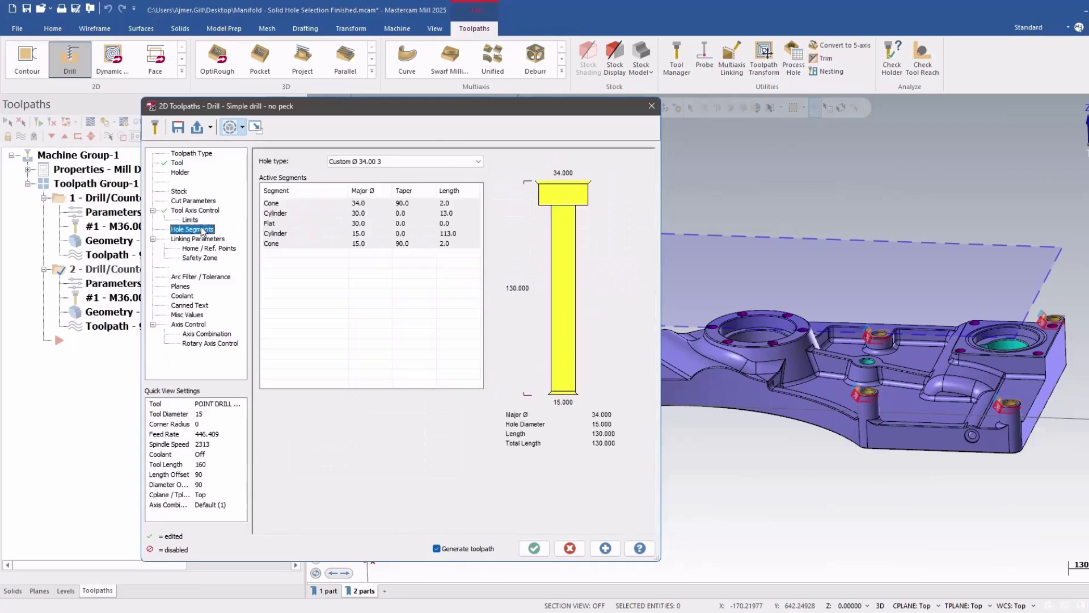
Step: Turn off depth calculation from the hole top, set the depth to 0.0, enable tip comp with an amount of 2, and generate the toolpath
left_click(202, 239)
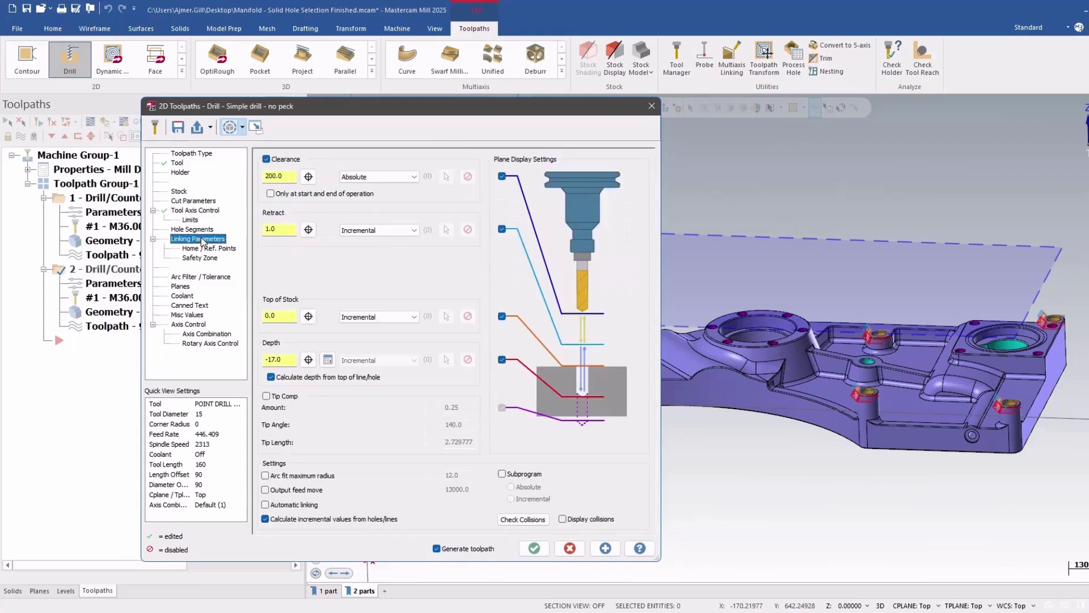
left_click(271, 376)
left_click_drag(283, 359, 260, 363)
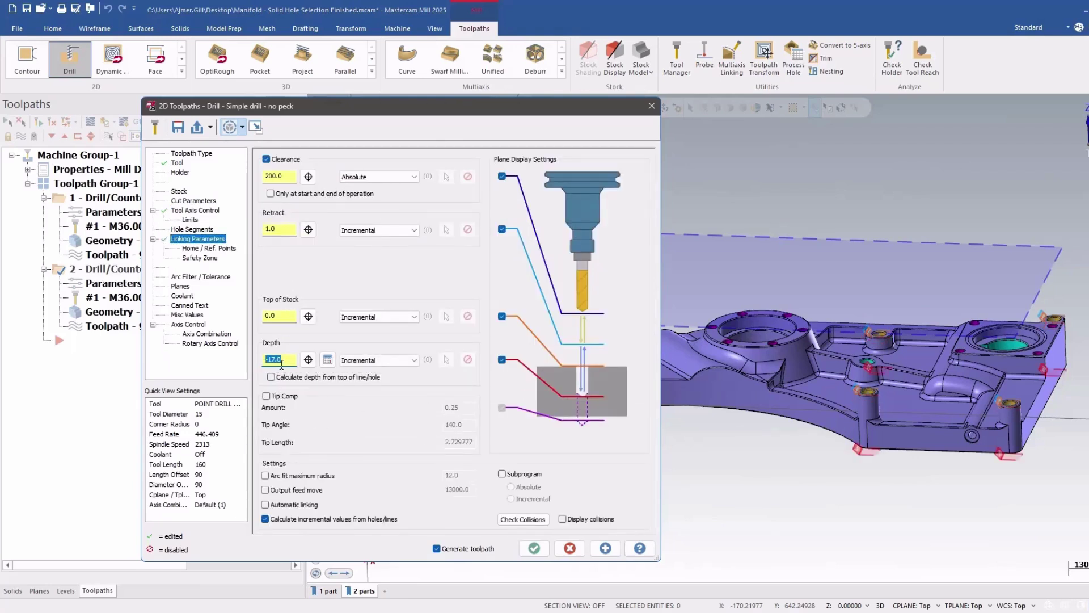
left_click(266, 396)
left_click_drag(468, 408, 416, 418)
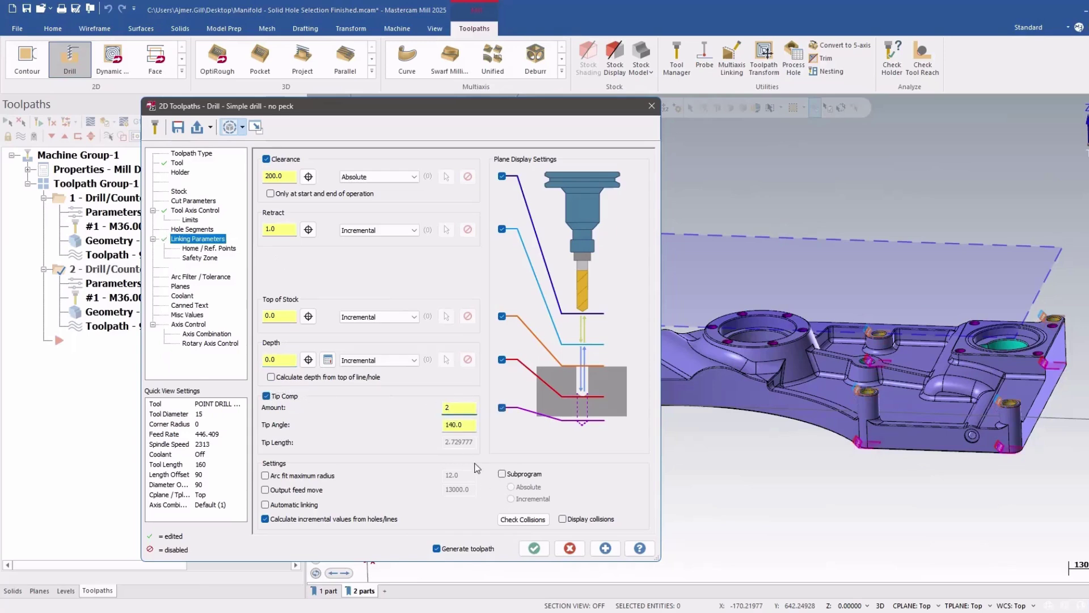
left_click(531, 554)
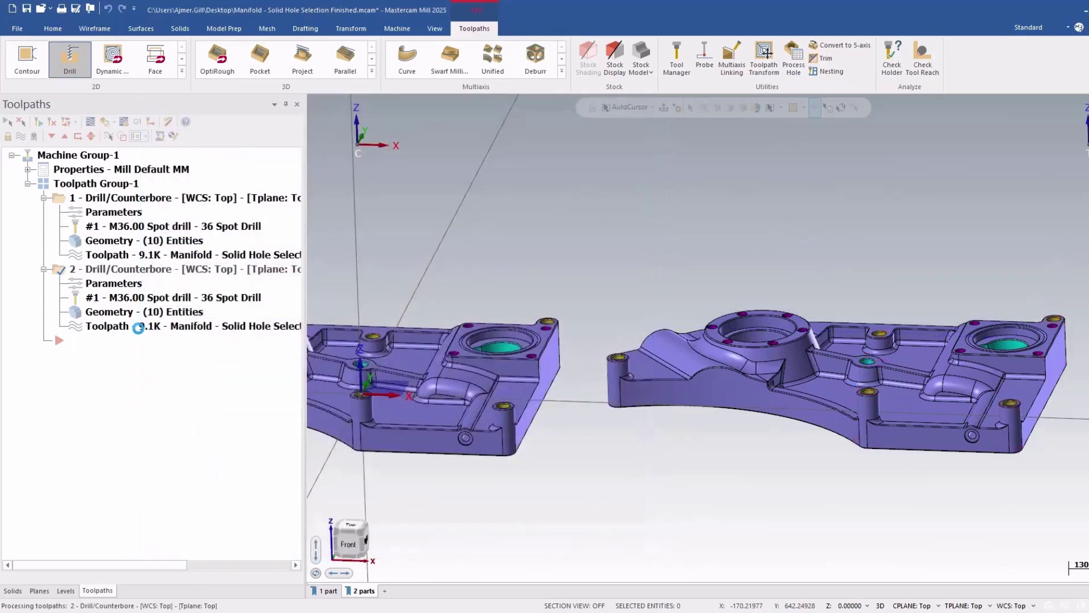
Step: Backplot the 15 mm drill operation and examine the drill's depth and its moves between the holes on both manifolds
left_click(139, 329)
scroll(794, 452, "down", 3)
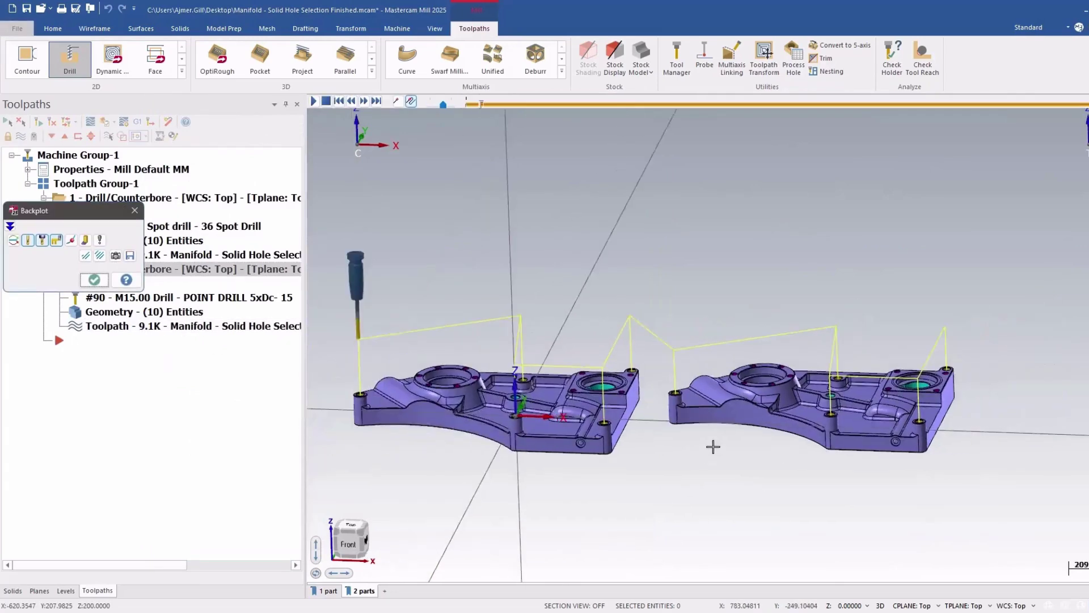
scroll(391, 367, "up", 5)
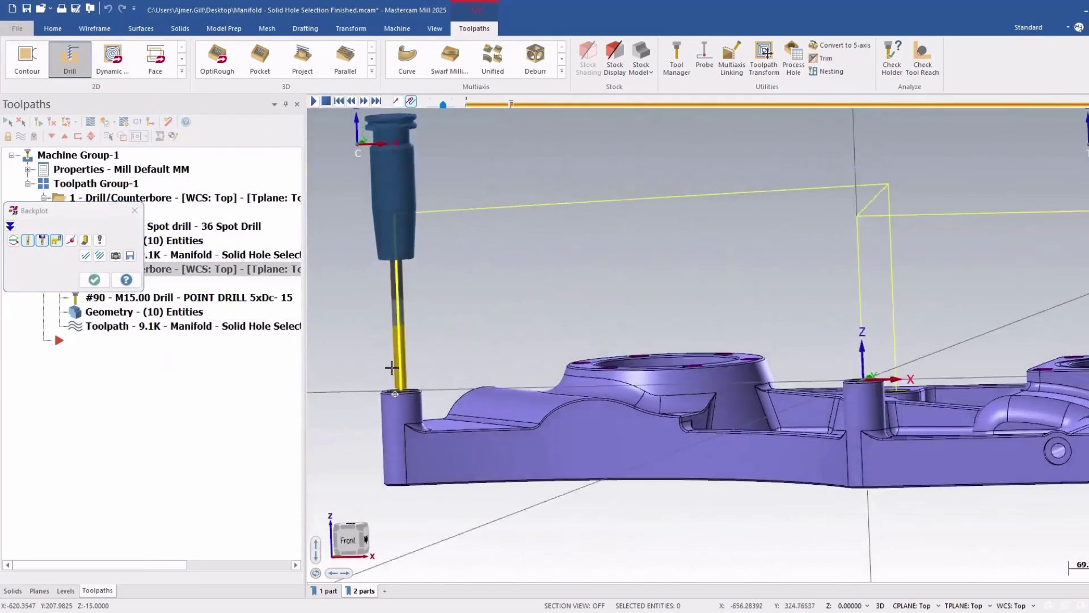
middle_click_drag(392, 367, 429, 460)
scroll(429, 461, "up", 2)
middle_click_drag(652, 437, 667, 462)
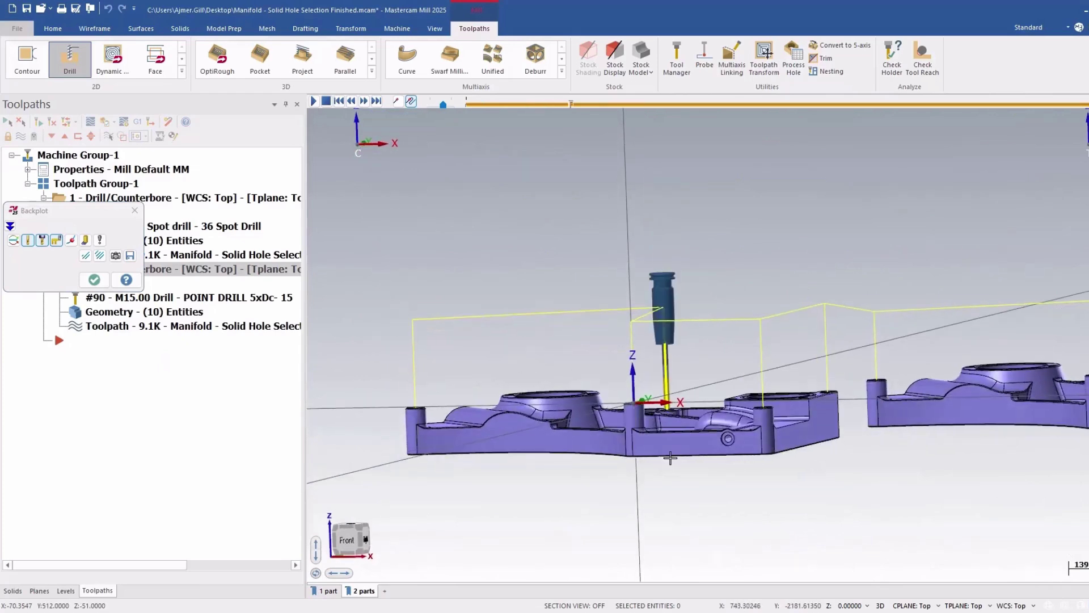
scroll(688, 428, "up", 3)
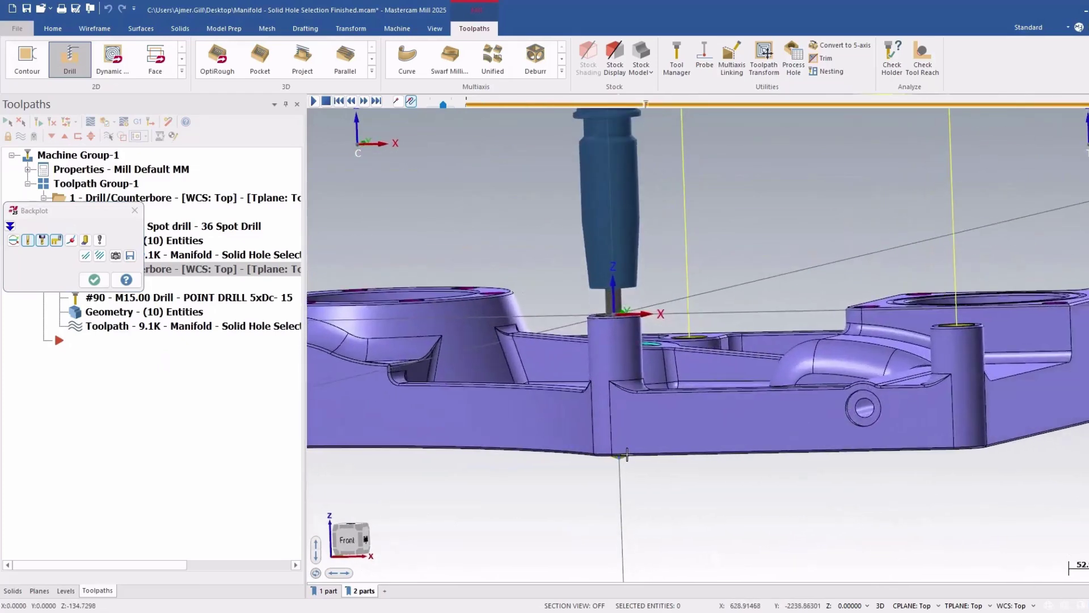
scroll(709, 436, "down", 5)
scroll(709, 436, "up", 5)
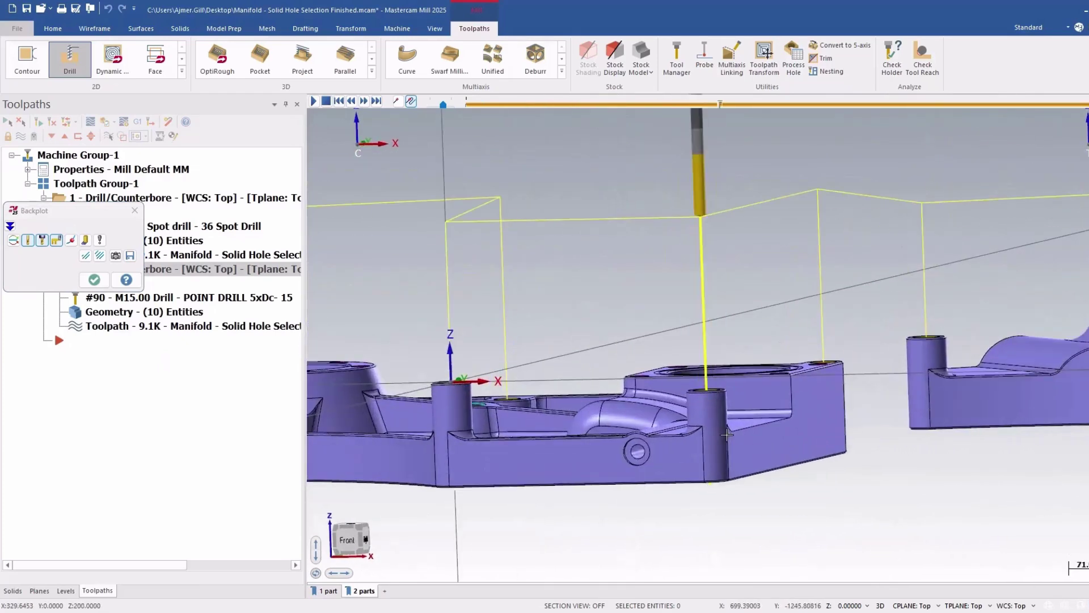
scroll(690, 406, "down", 3)
scroll(690, 406, "down", 3)
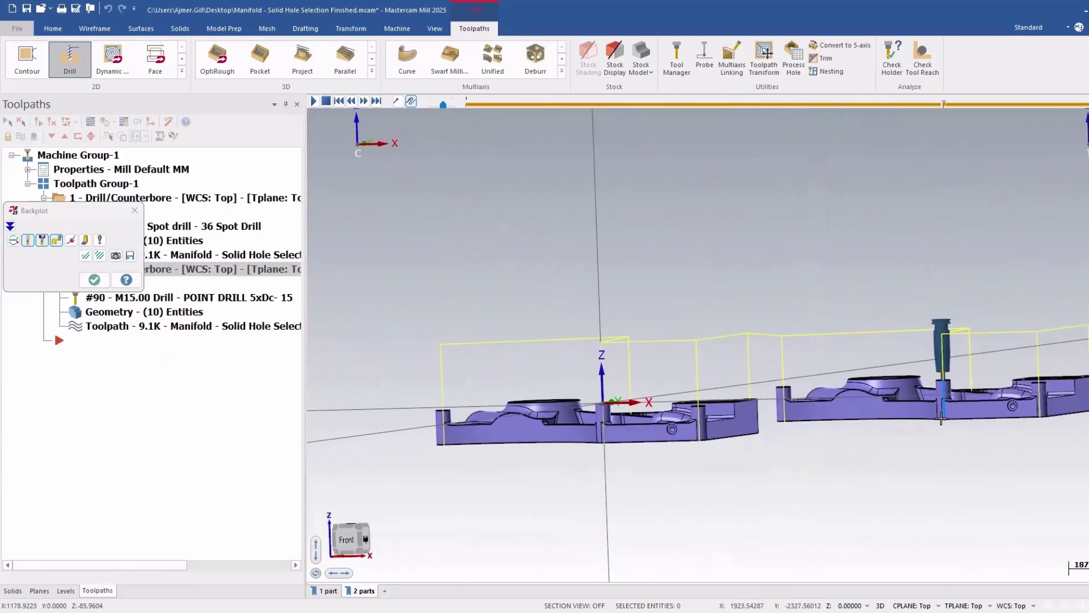
middle_click_drag(941, 415, 931, 423)
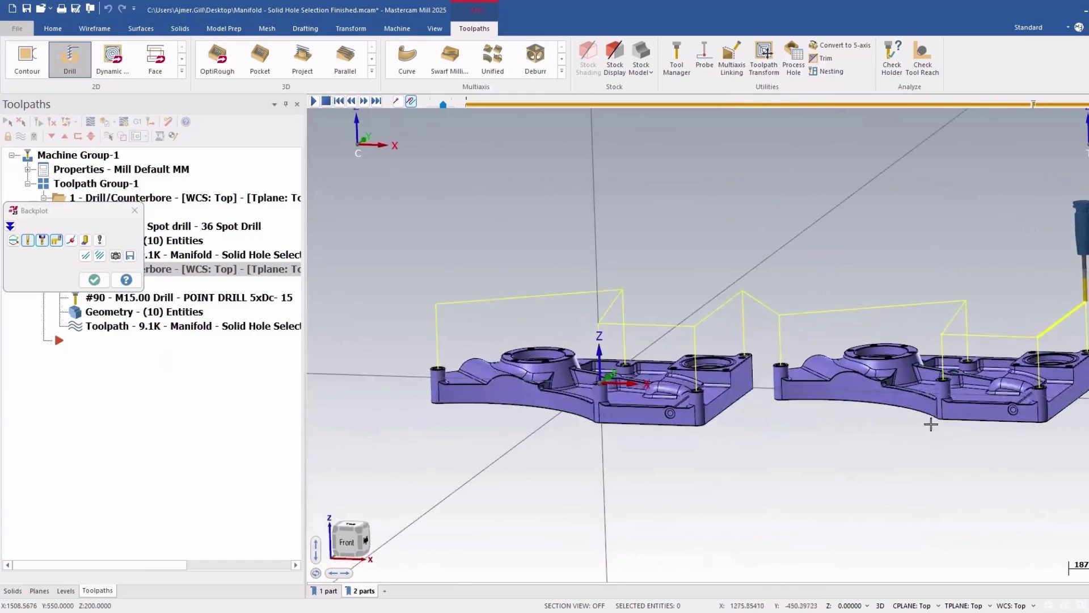
key("Escape")
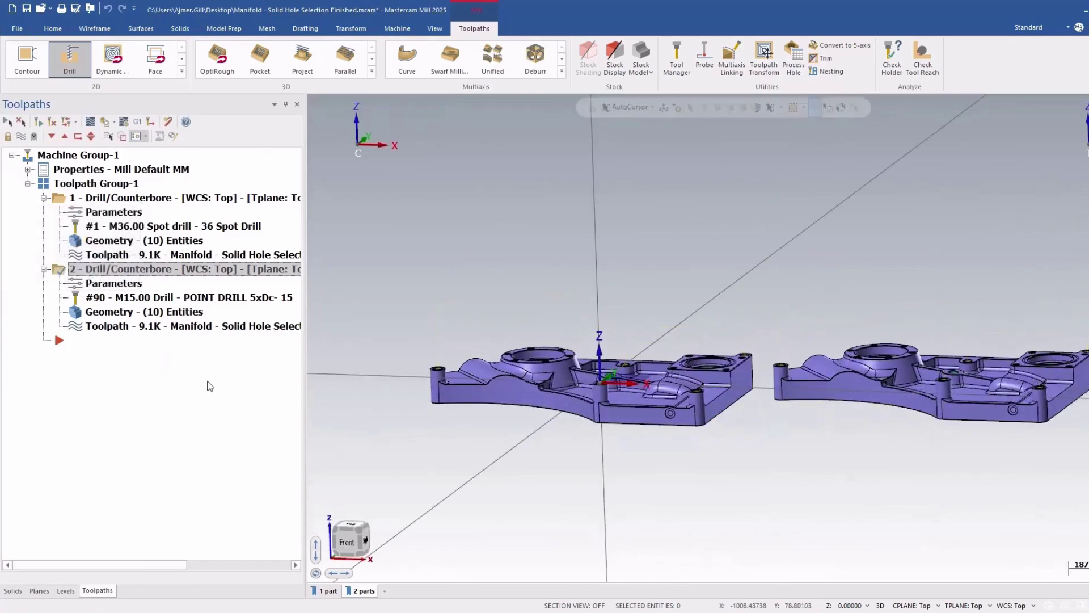
Step: Duplicate the 15 mm drill operation and change the copy's toolpath type to Circle Mill
key("ctrl+c")
key("ctrl+v")
scroll(431, 426, "up", 1)
middle_click_drag(431, 425, 416, 280)
scroll(420, 295, "up", 10)
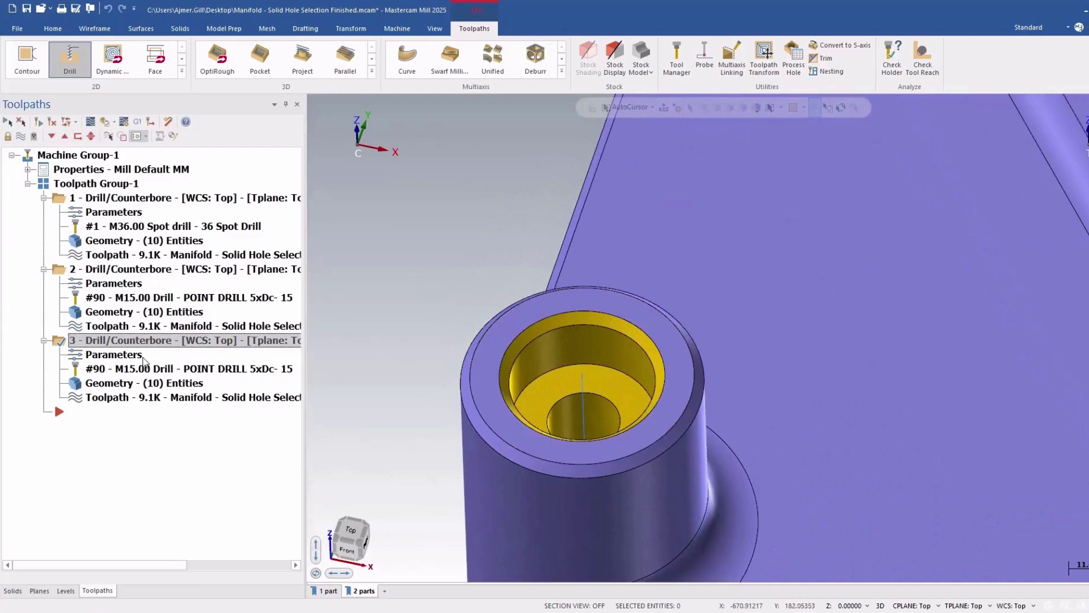
left_click(141, 356)
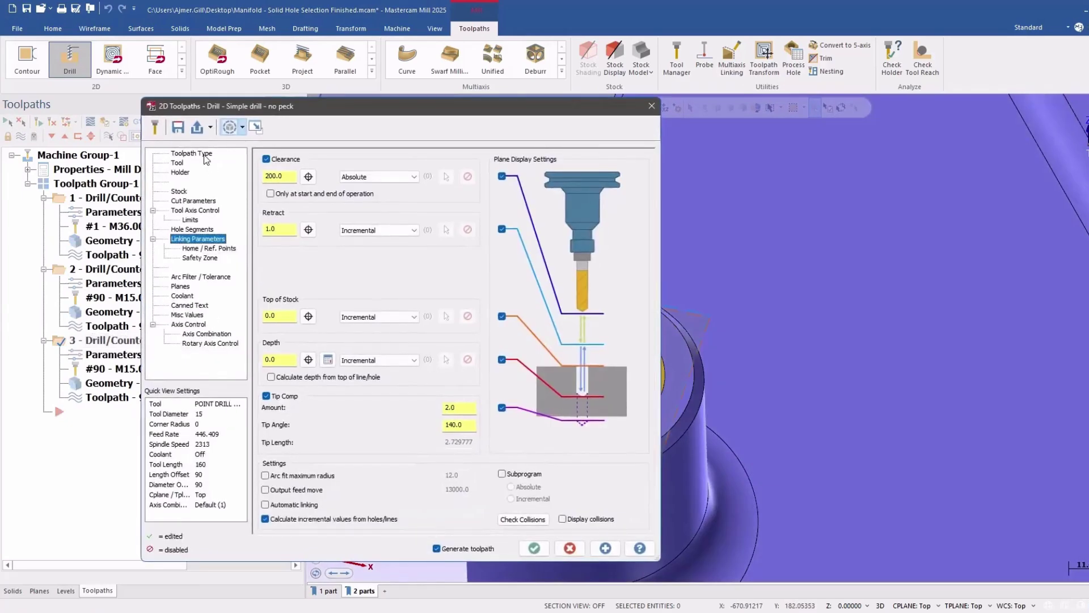
left_click(192, 153)
left_click(411, 190)
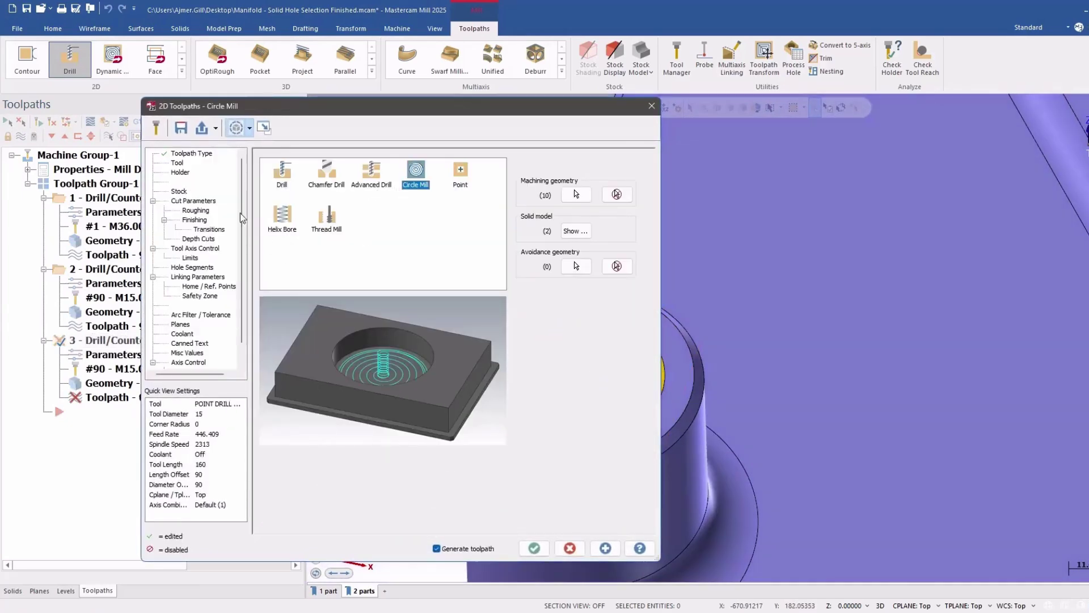
Step: Choose FLAT END MILL - 12 as the Circle Mill tool and look through the roughing, finishing, depth cut and tool axis settings
left_click(177, 163)
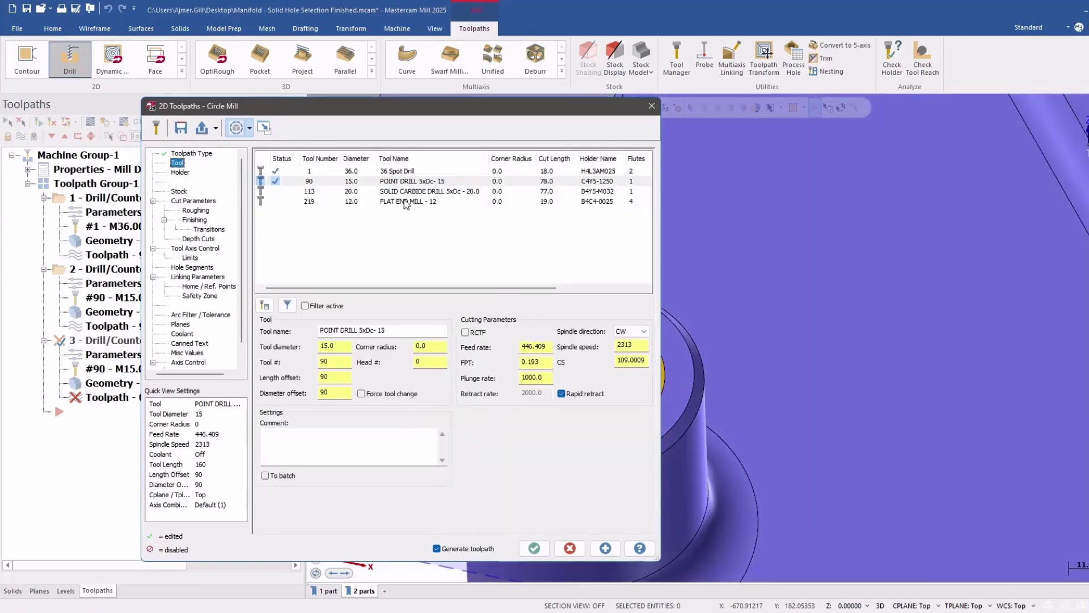
left_click(406, 202)
left_click(208, 203)
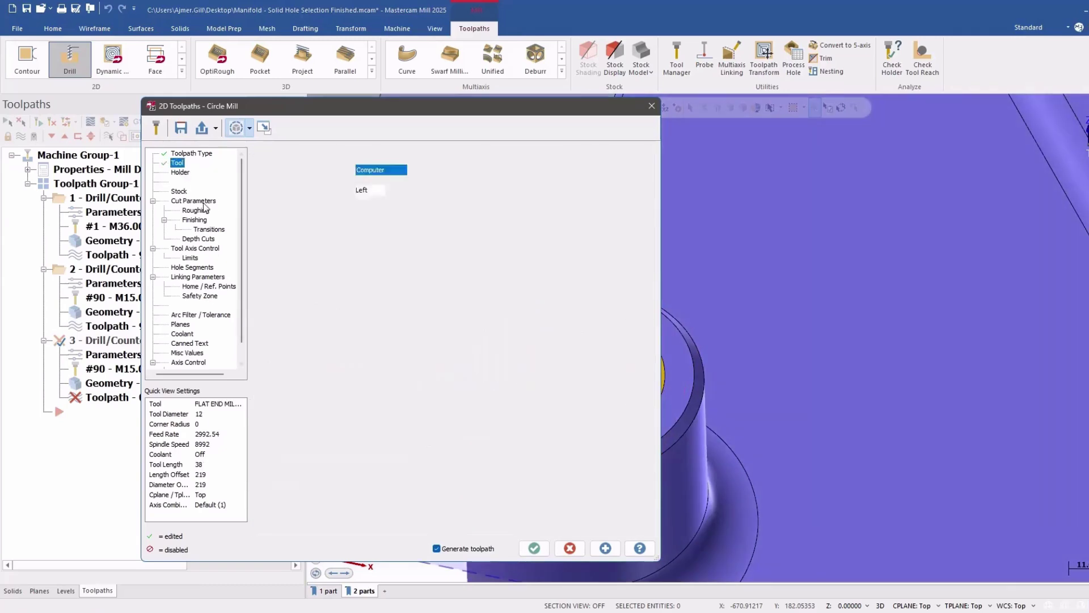
left_click(199, 210)
left_click(205, 220)
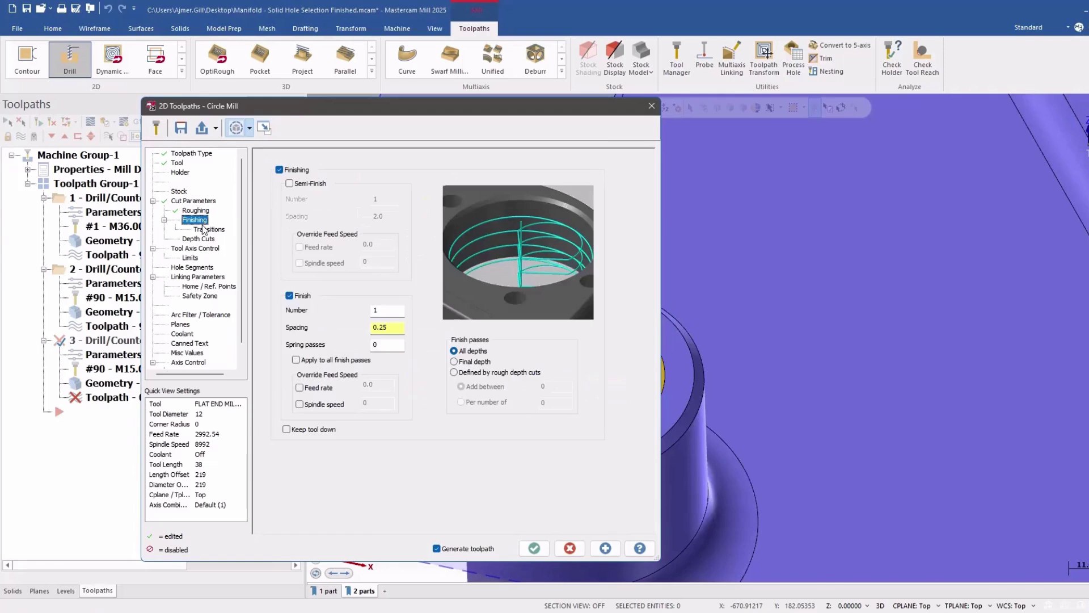
left_click(208, 229)
left_click(200, 239)
left_click(198, 248)
left_click(191, 258)
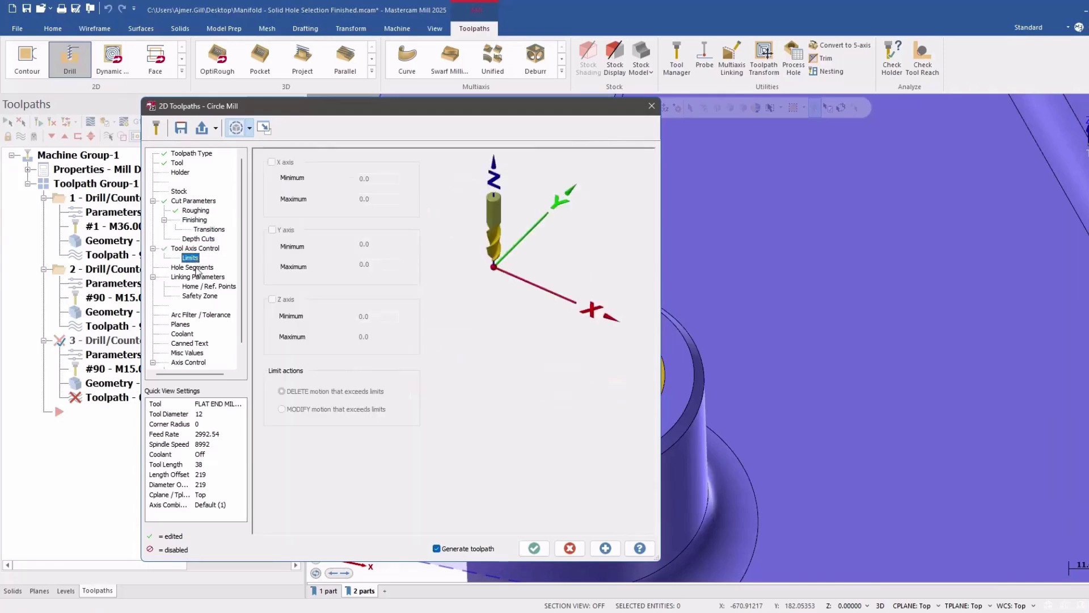
Step: Activate the 34.0 cone and 30.0 cylinder segments of hole types Custom Ø 34.00 1, 2 and 3, and generate the Circle Mill toolpath
left_click(193, 267)
left_click(405, 205)
left_click(405, 212, "ctrl")
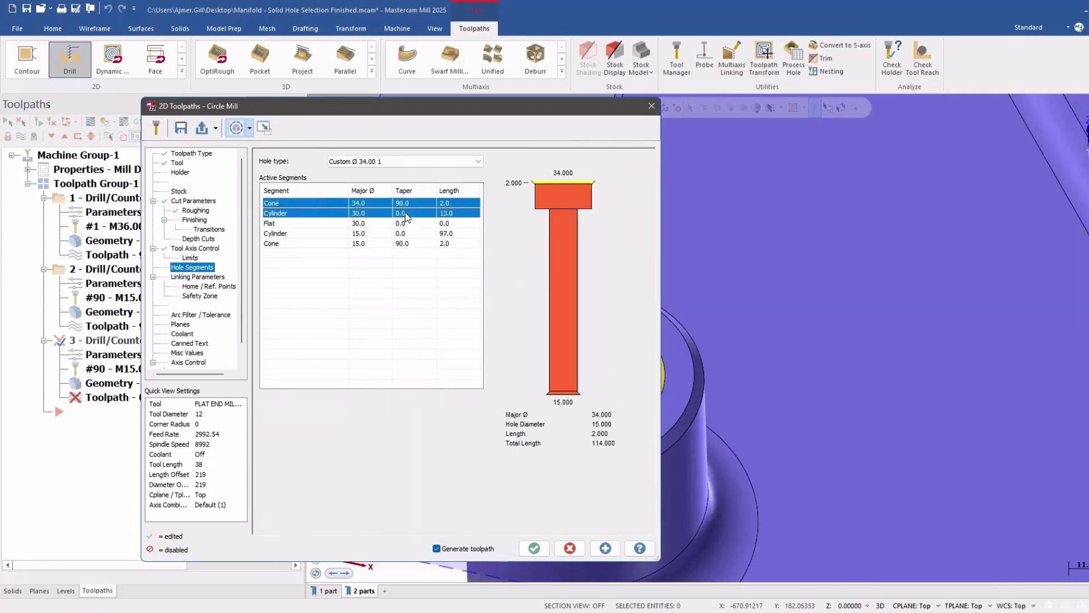
left_click(397, 162)
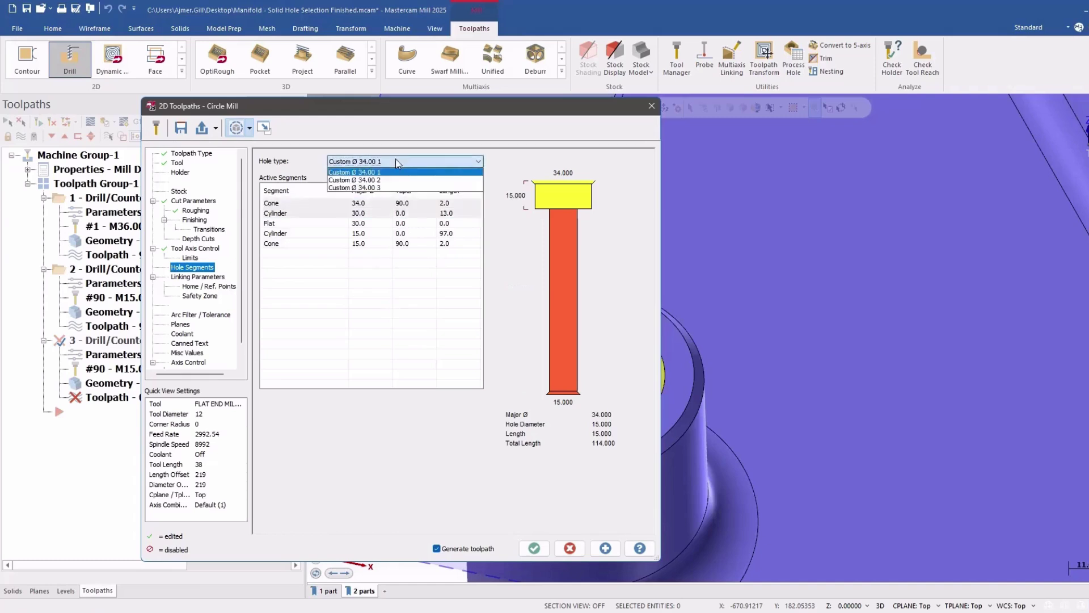
left_click(400, 183)
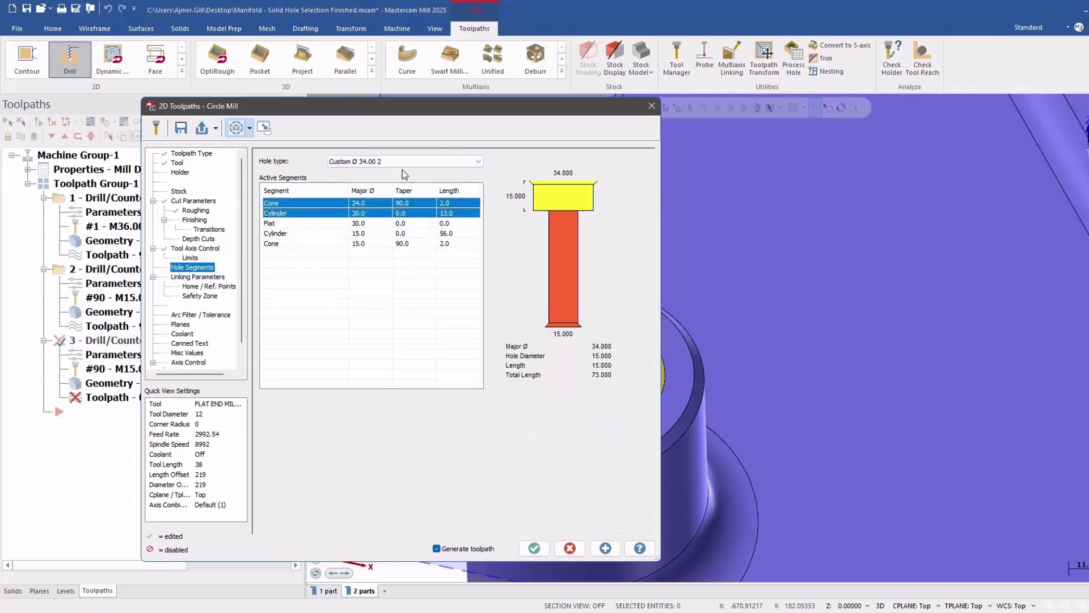
left_click(403, 161)
left_click(403, 192)
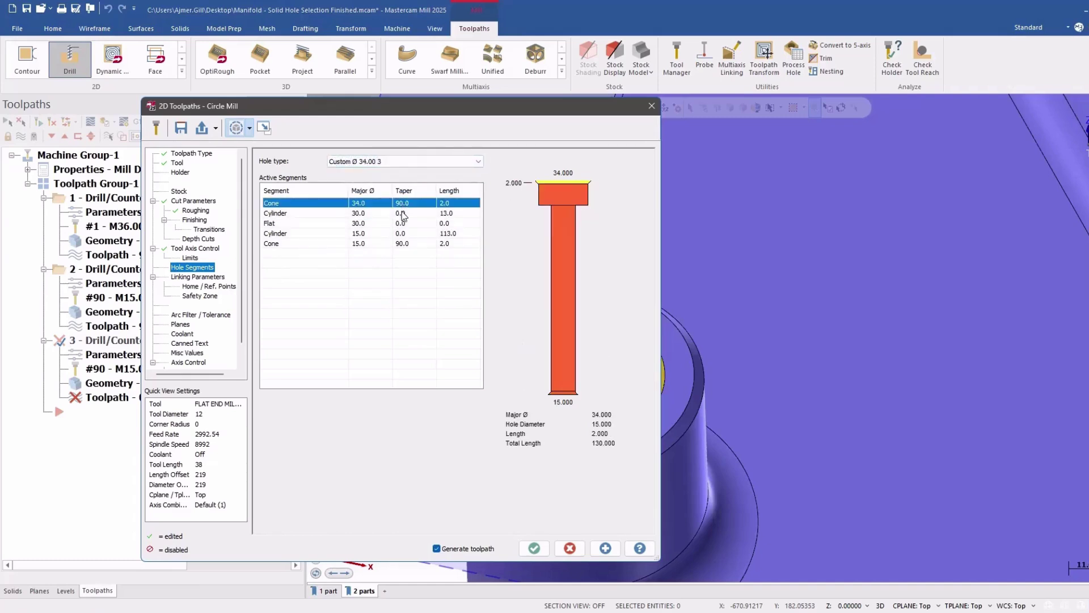
left_click(204, 276)
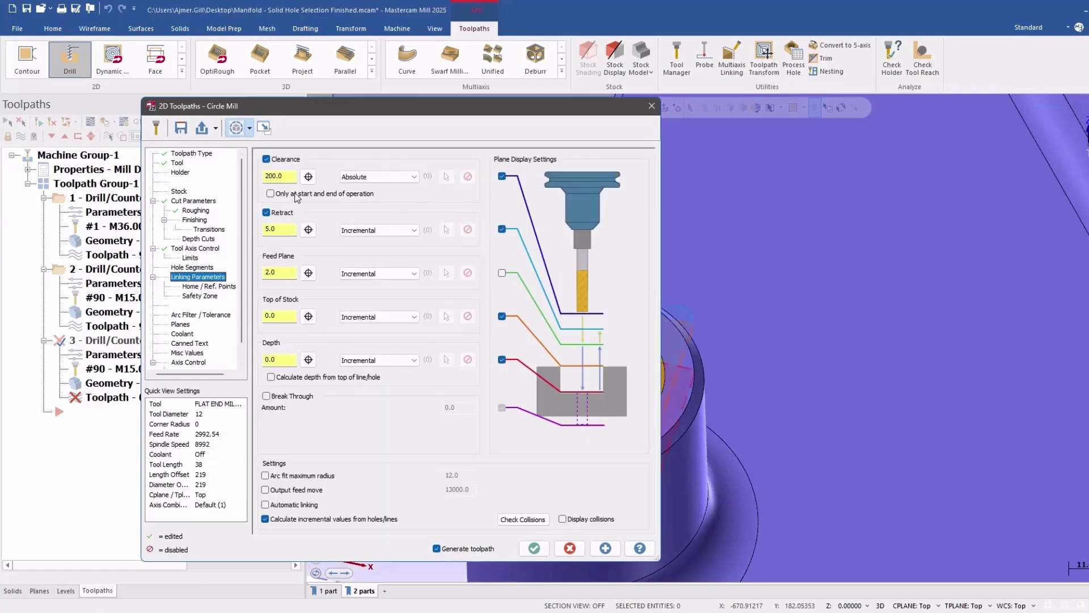
left_click(533, 548)
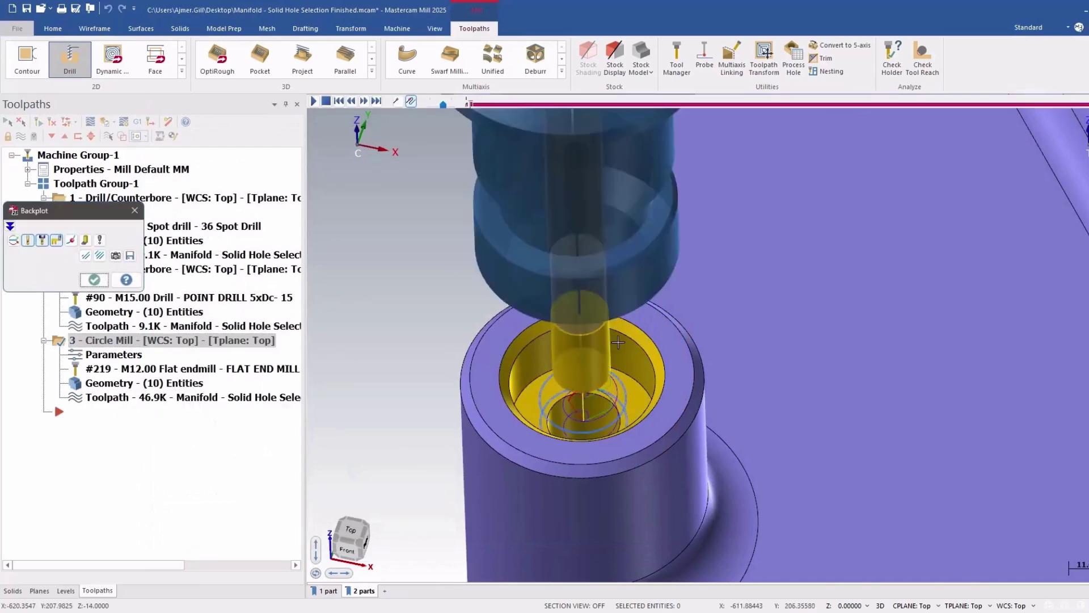
Step: Display the manifold solids shaded and translucent to see the end mill inside the first counterbore during the backplot
scroll(590, 334, "down", 3)
middle_click_drag(582, 308, 571, 262)
scroll(571, 261, "down", 4)
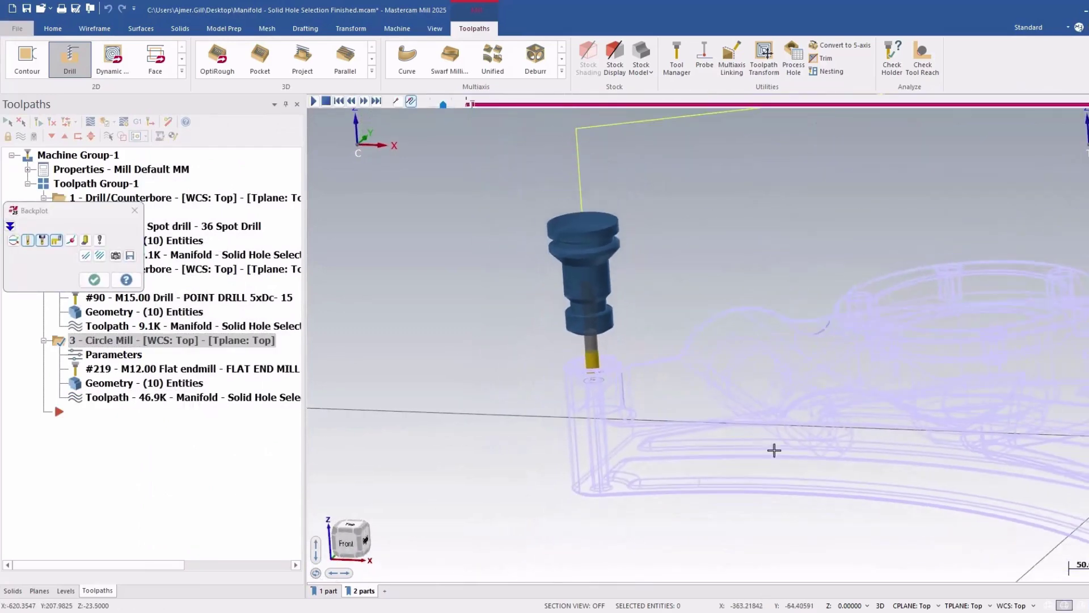
left_click(1081, 605)
scroll(567, 317, "up", 5)
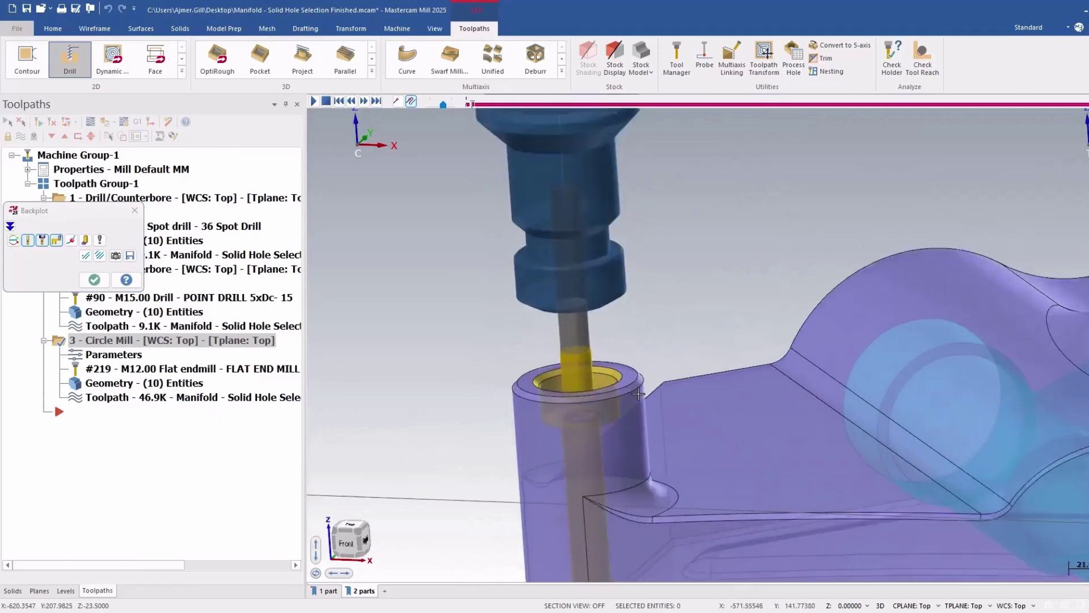
Step: Play the Circle Mill backplot and examine the end mill's motion from counterbore to counterbore across the manifolds
key("s")
scroll(299, 293, "down", 3)
scroll(412, 347, "down", 5)
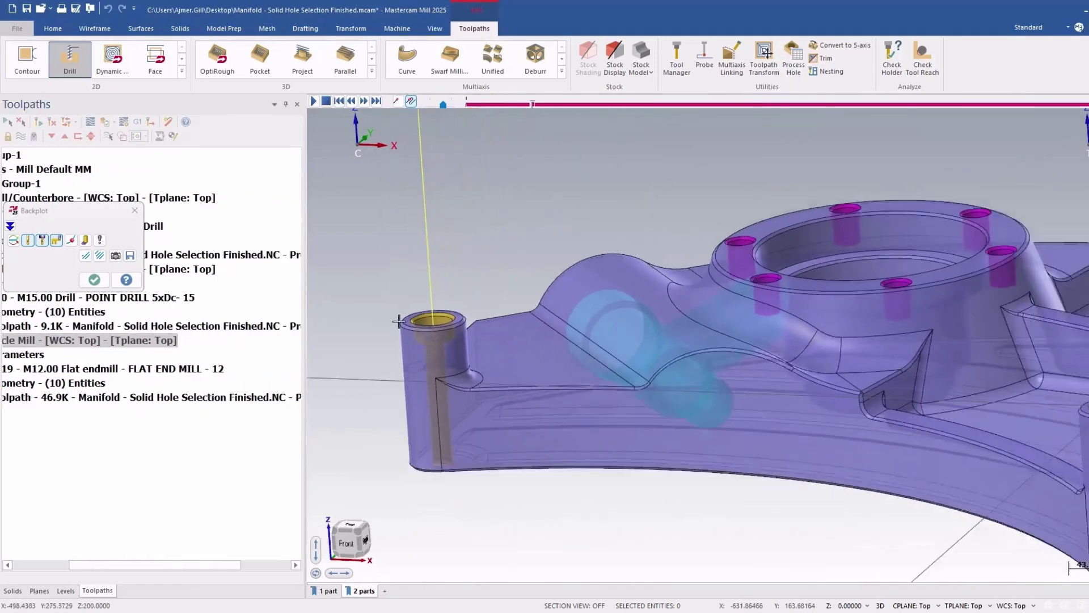
scroll(438, 317, "down", 3)
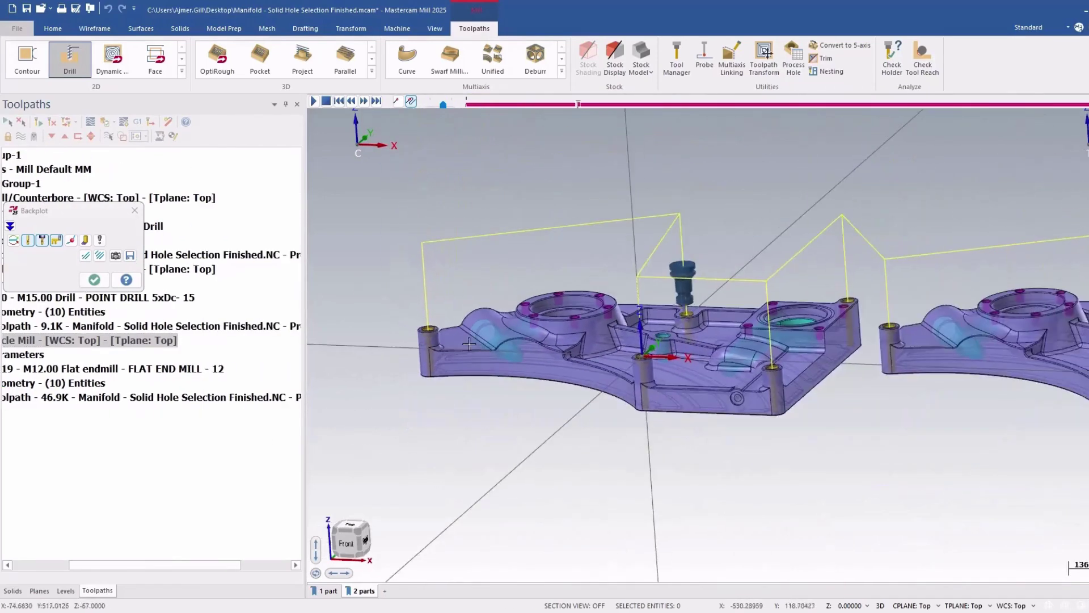
middle_click_drag(734, 388, 714, 372)
scroll(714, 373, "down", 1)
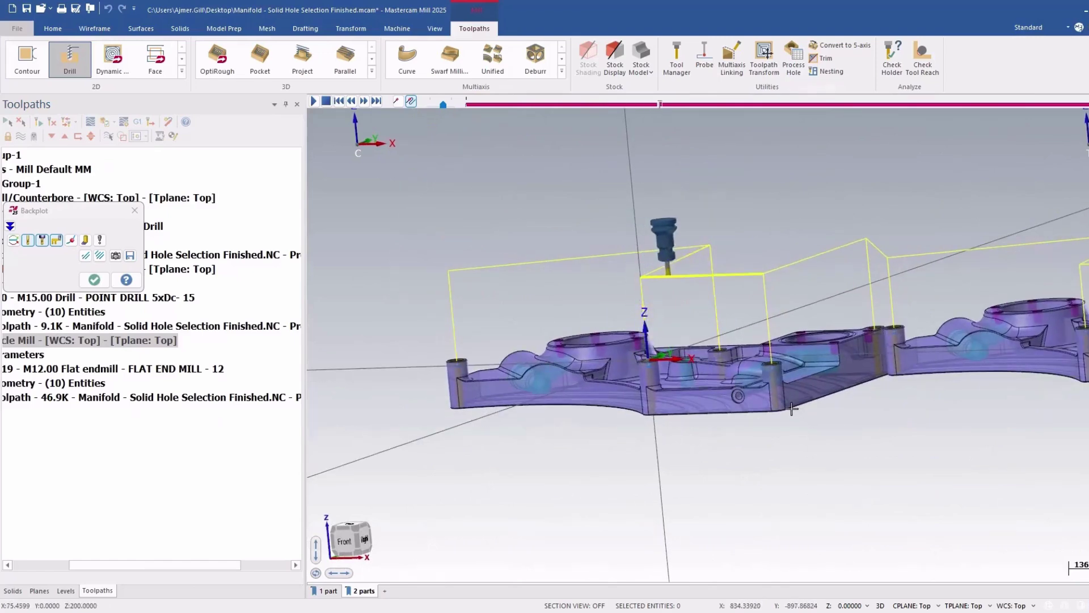
middle_click_drag(873, 410, 904, 410)
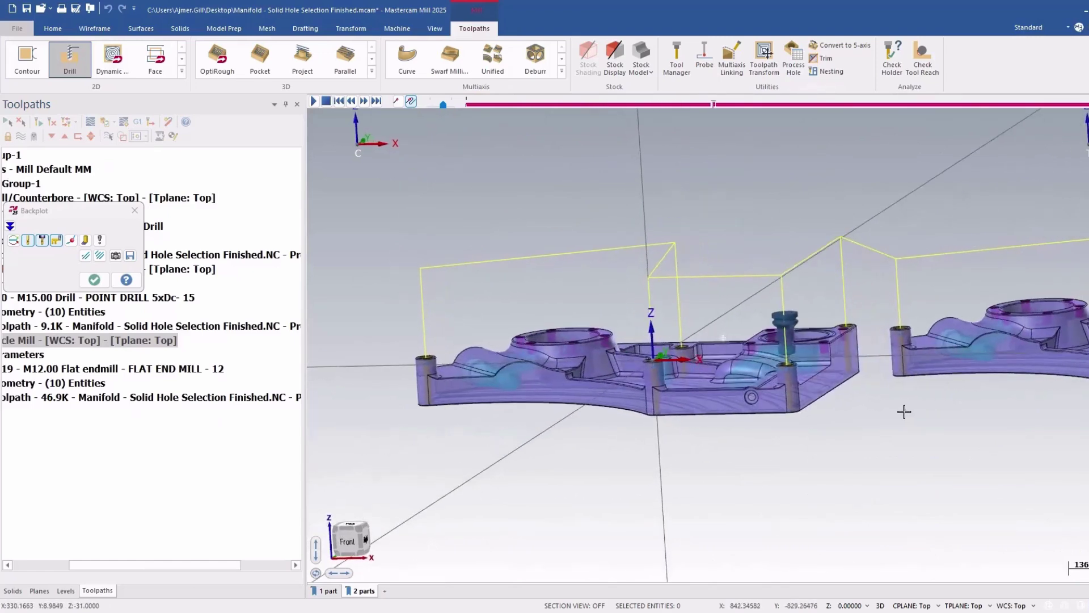
scroll(580, 415, "down", 1)
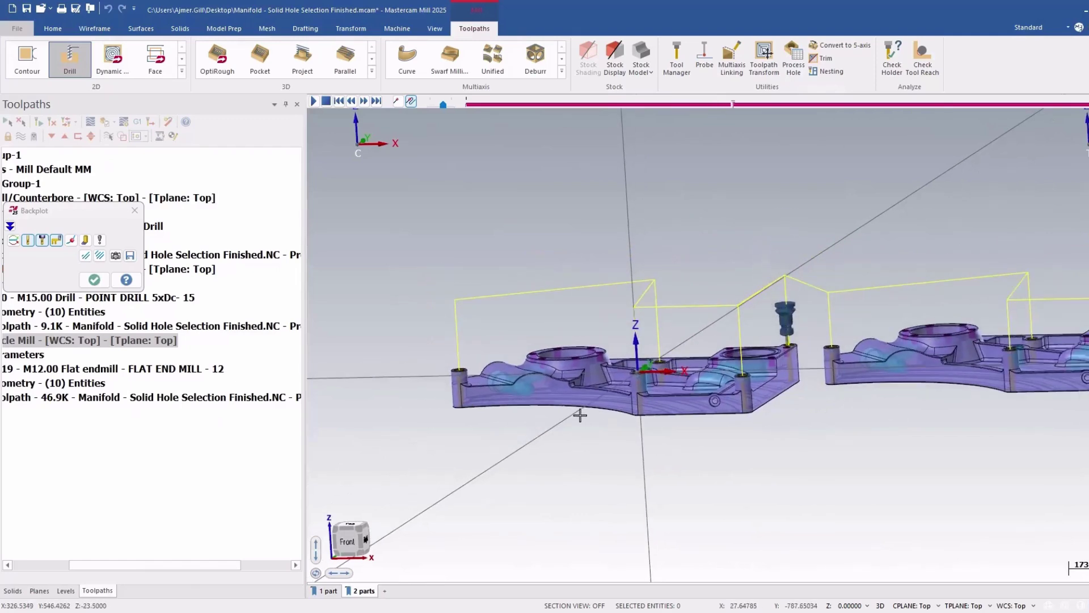